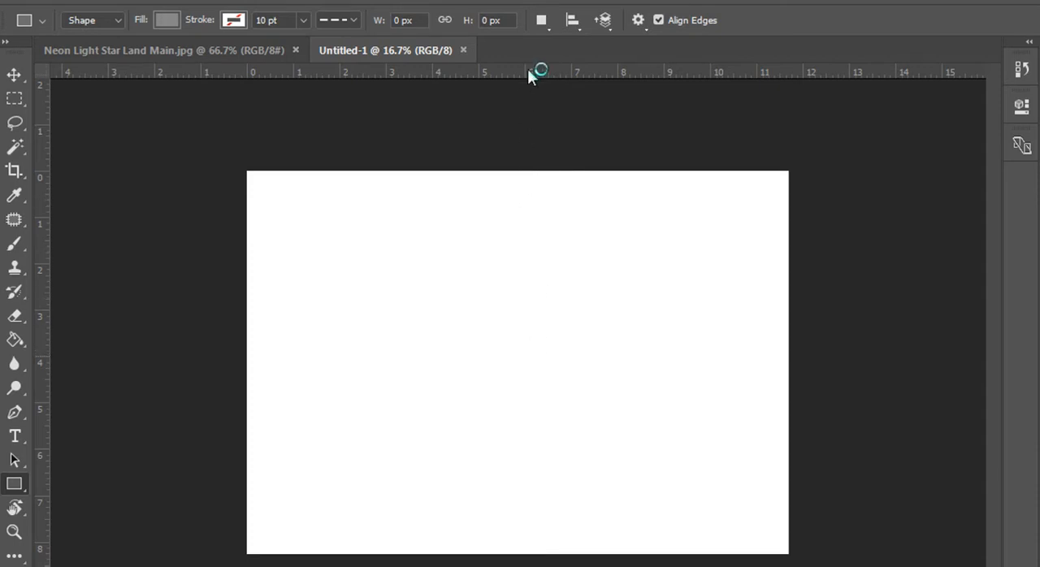
Step: Place a horizontal and a vertical guide crossing at the canvas centre, and expand the toolbox to two columns
drag(528, 69, 532, 362)
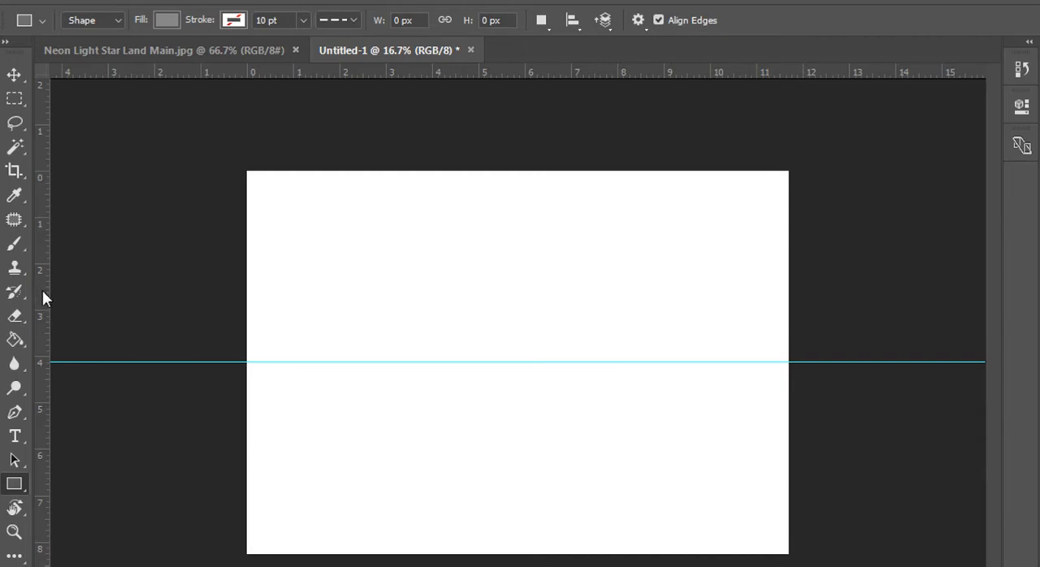
drag(43, 291, 509, 309)
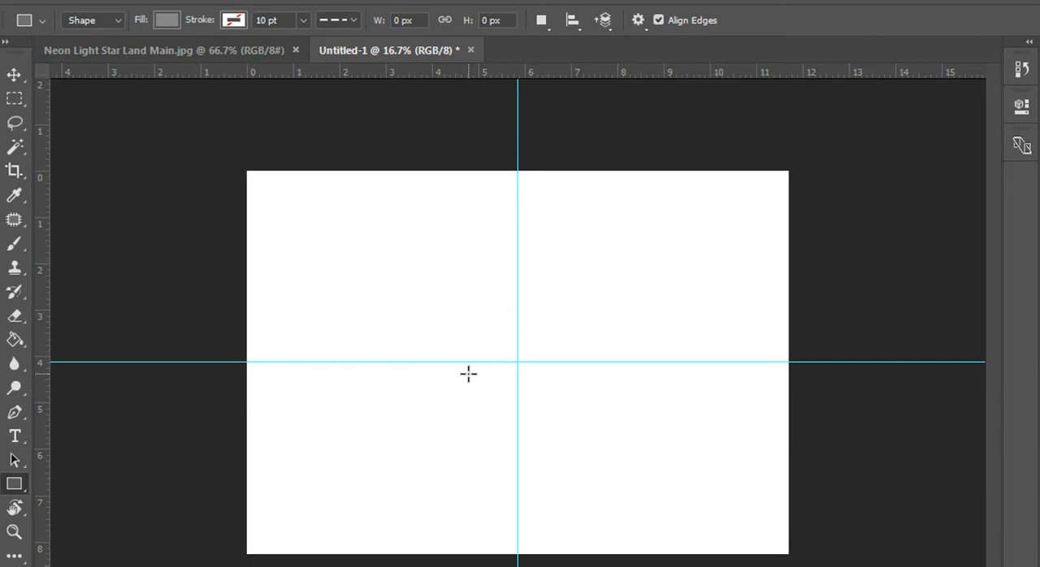
click(9, 55)
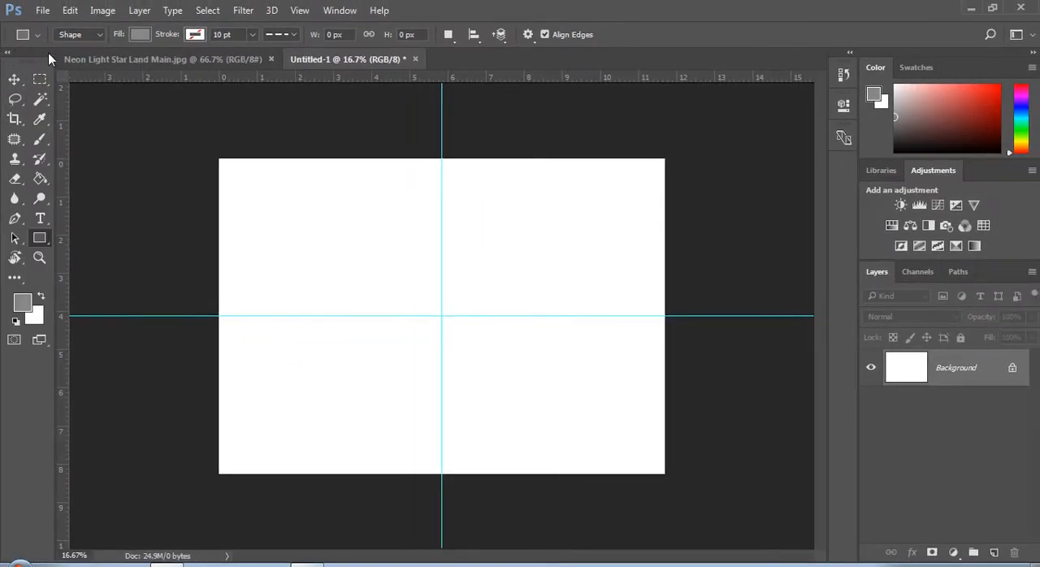
Step: Select a rectangular area about 6 by 3.5 in around the guide crossing and fill it with green 007c40
click(39, 80)
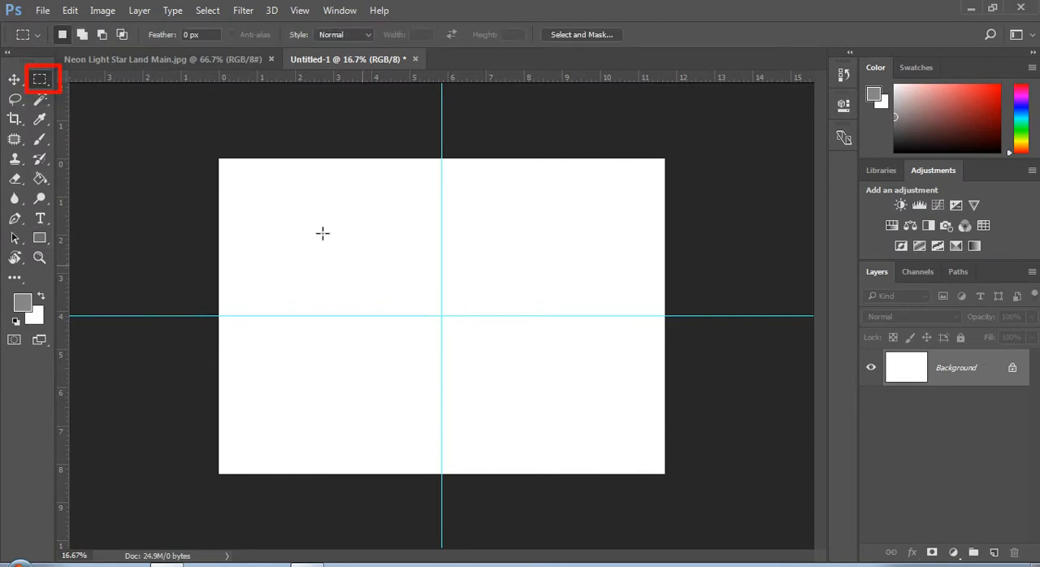
drag(323, 233, 553, 366)
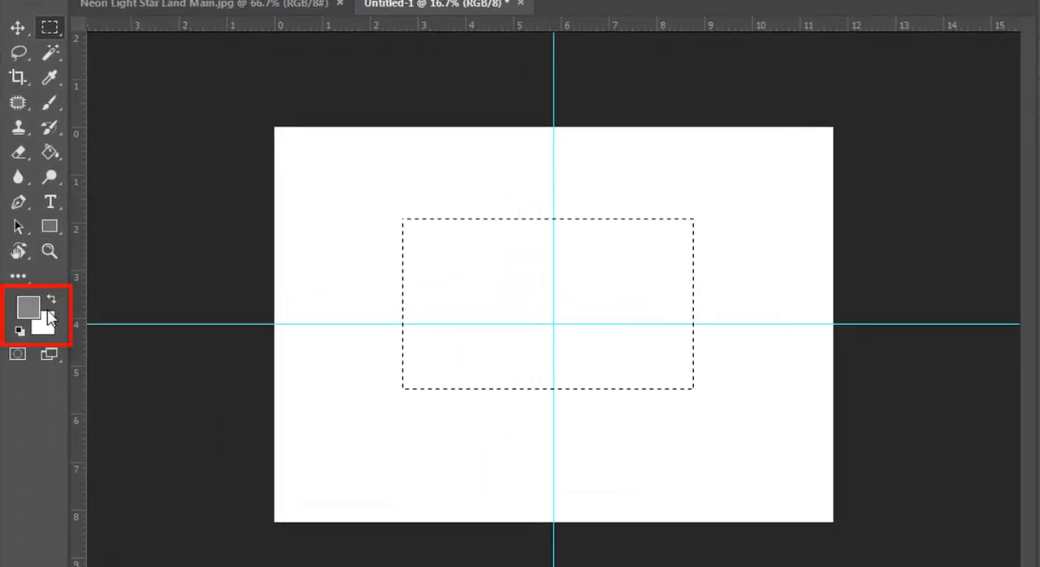
click(30, 308)
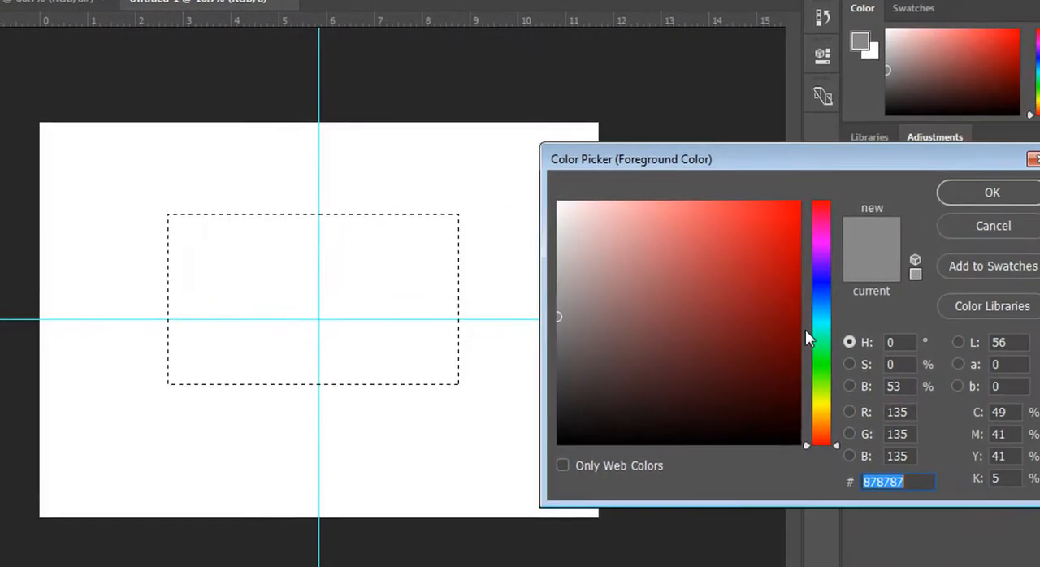
click(822, 343)
click(799, 325)
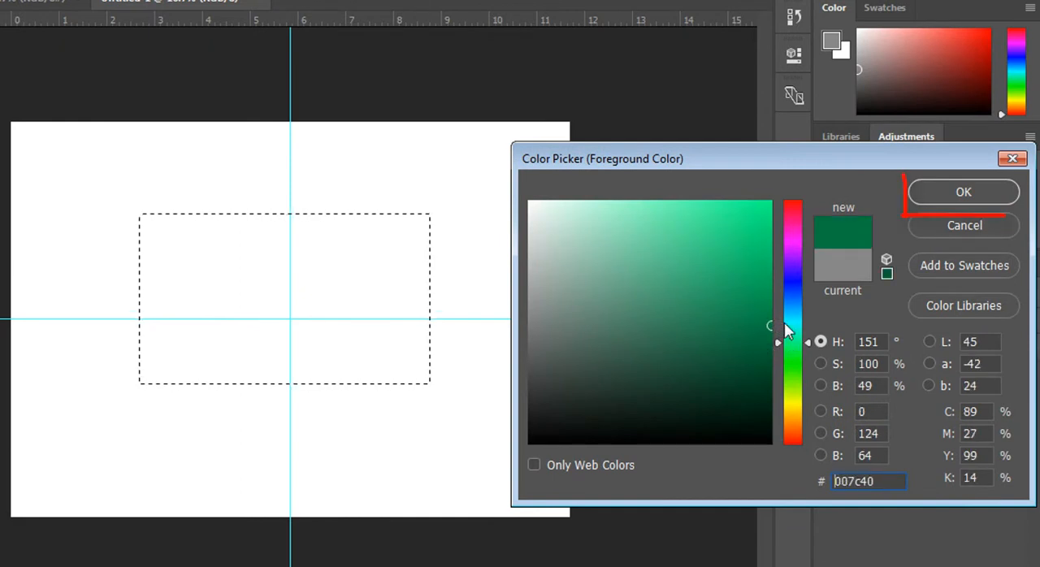
click(963, 193)
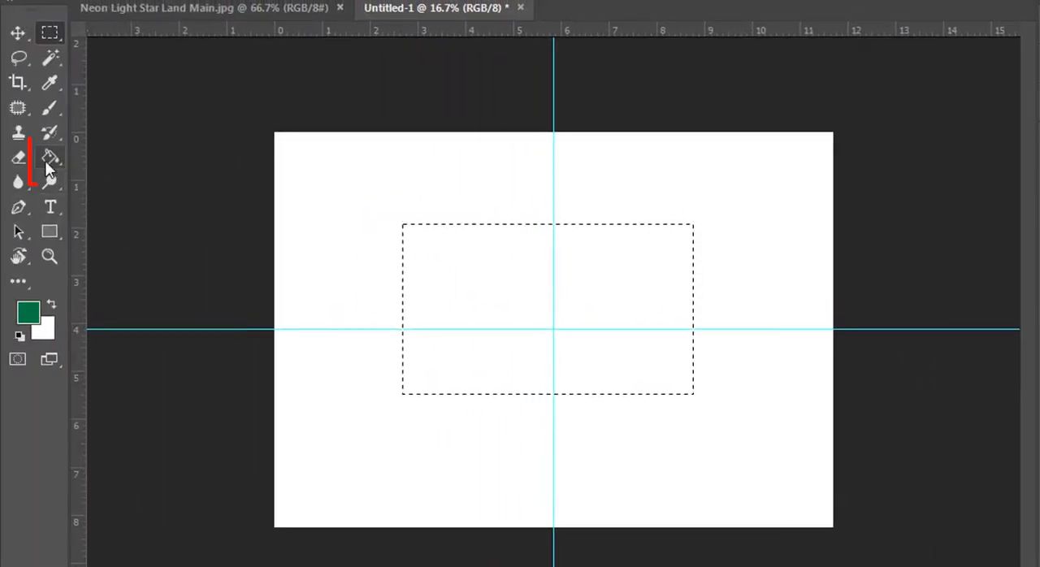
click(47, 161)
click(539, 284)
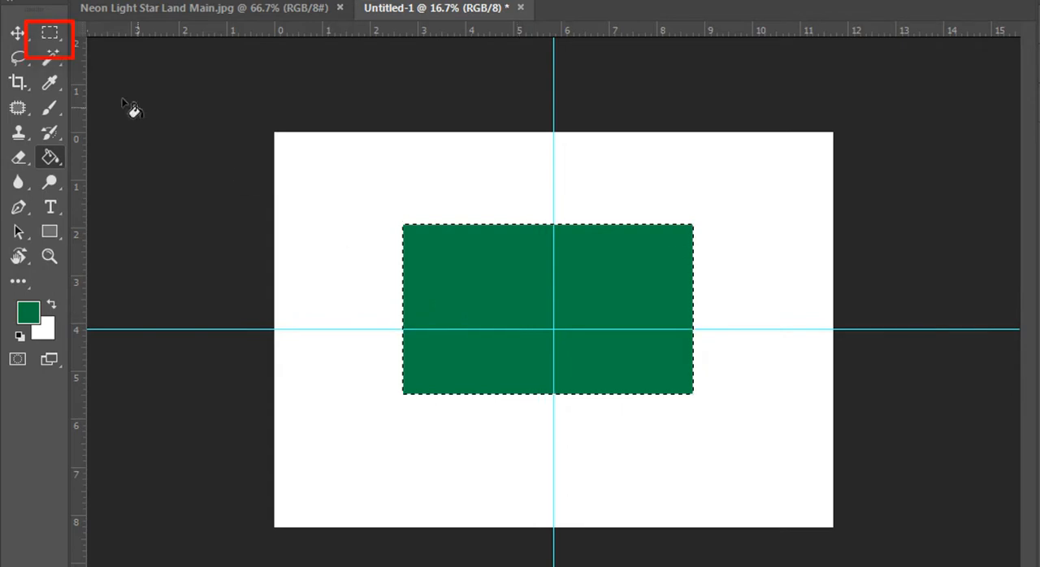
Step: Deselect the green rectangle and draw a roughly circular selection about 2.6 in wide in its middle
click(50, 32)
click(145, 59)
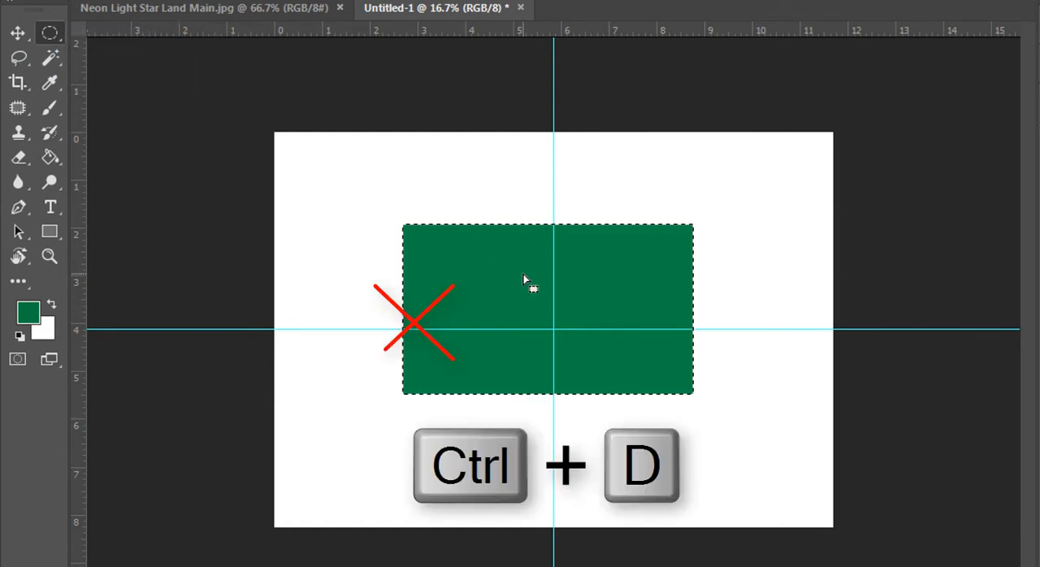
key(ctrl+d)
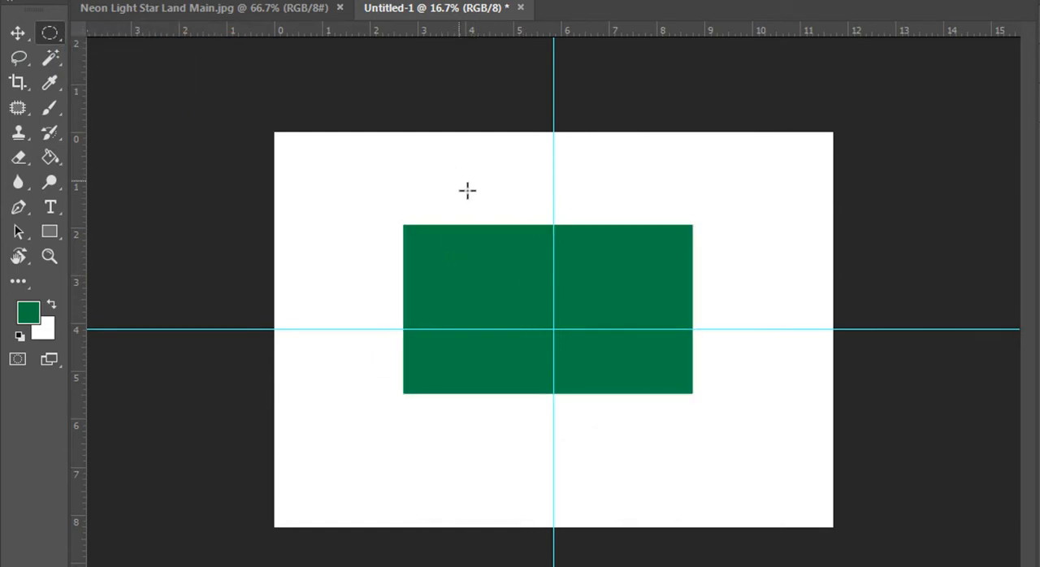
drag(492, 244, 619, 366)
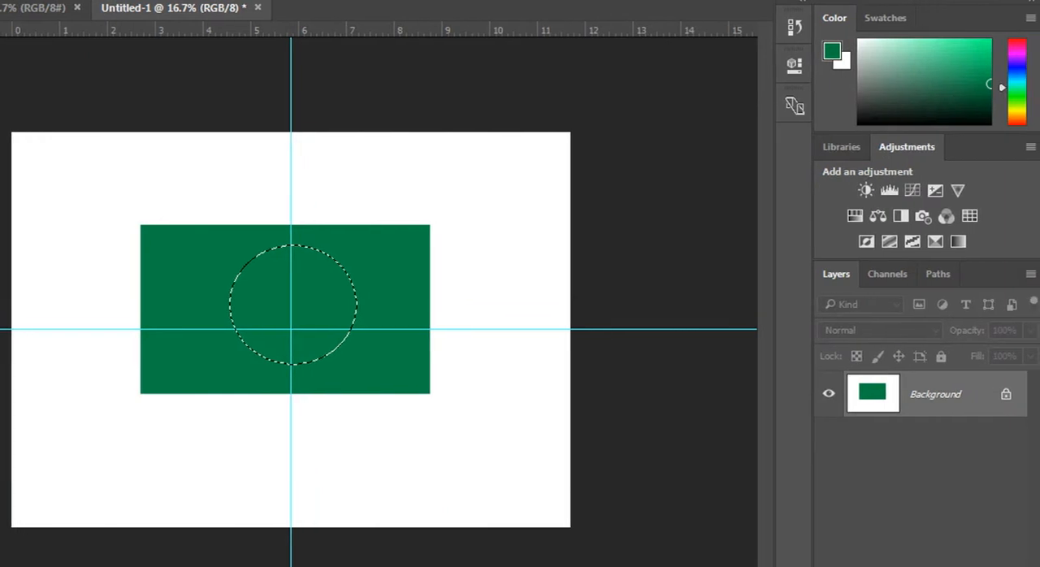
Step: Set the foreground color to red ff1800 and fill the circular selection with it
click(980, 51)
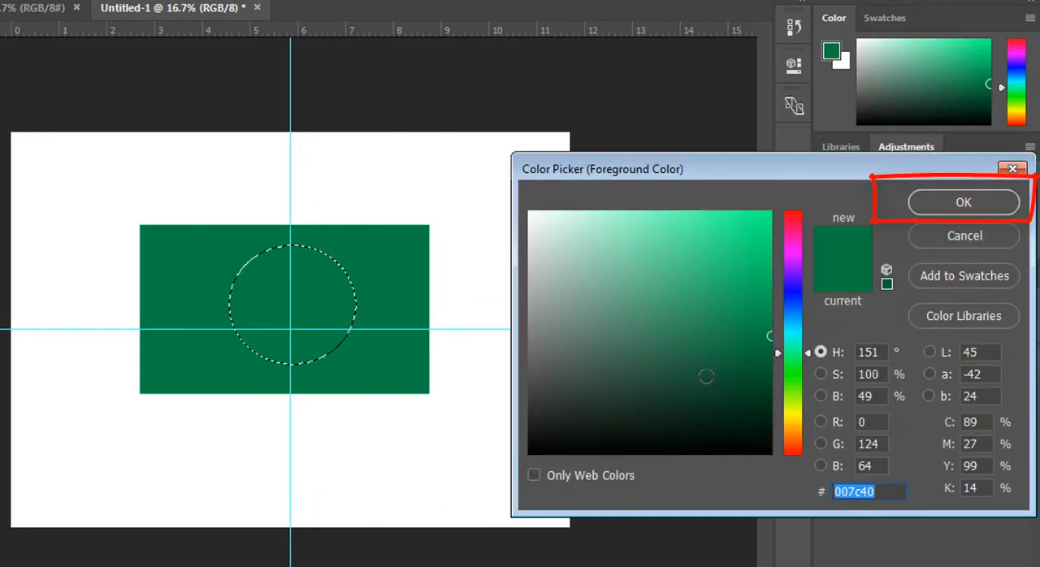
click(801, 446)
drag(748, 262, 801, 213)
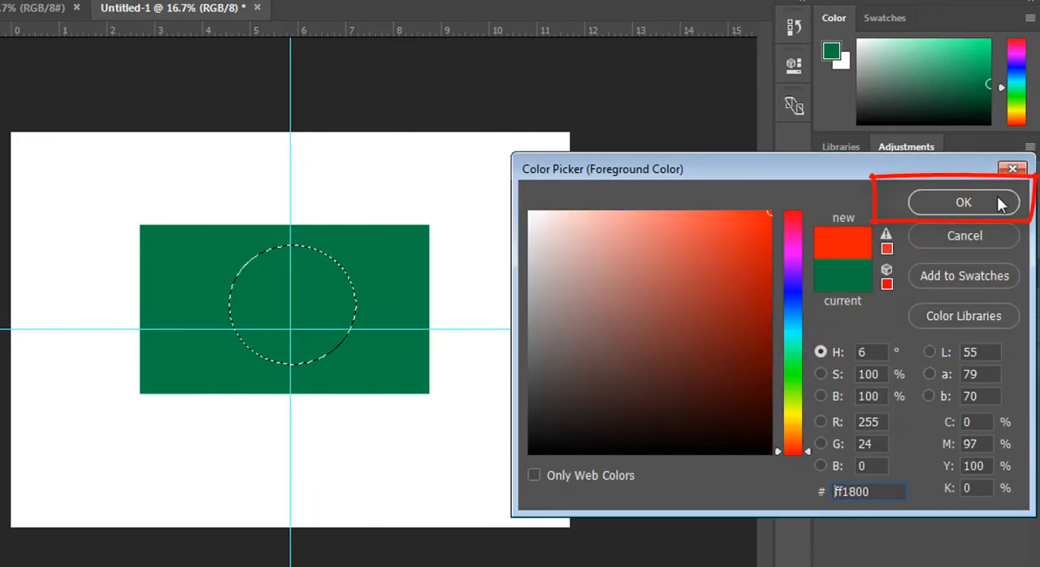
click(1000, 204)
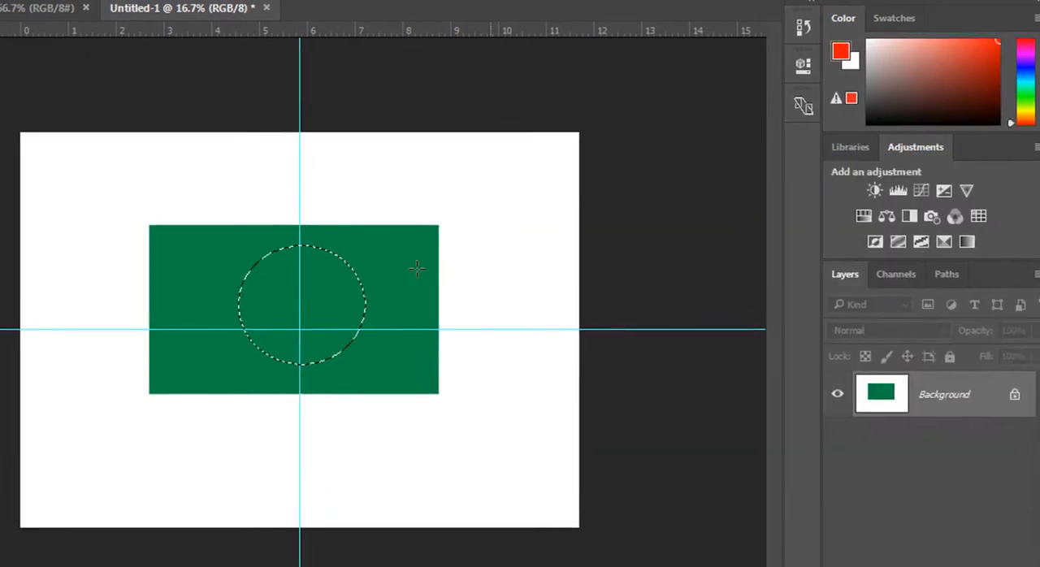
click(55, 163)
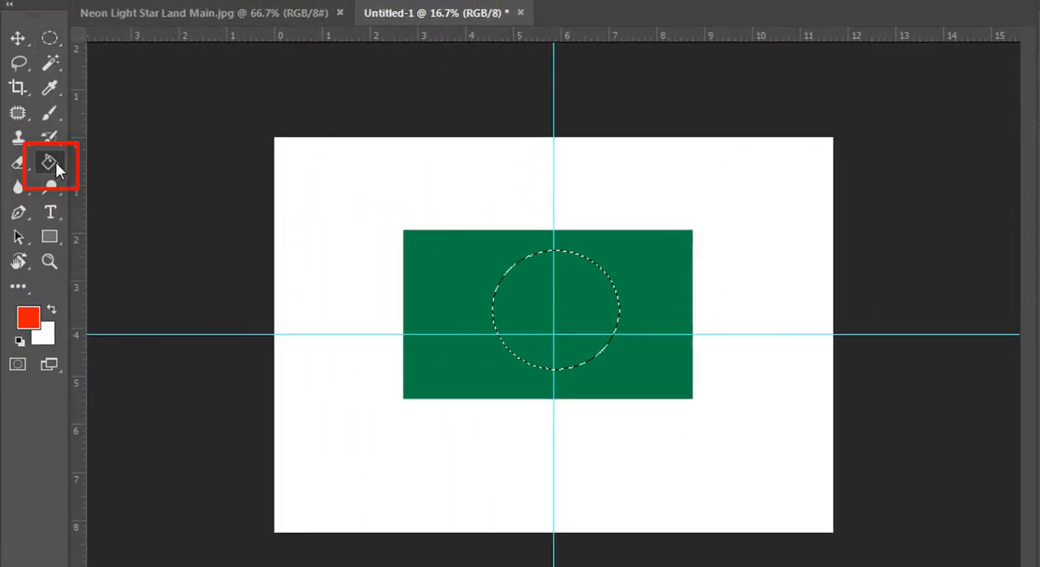
click(521, 286)
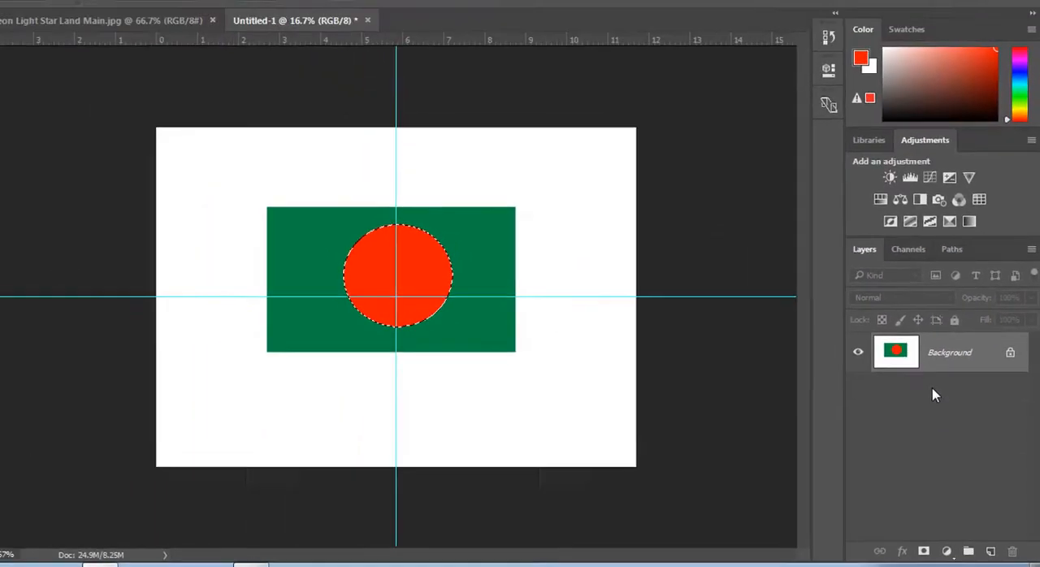
Step: Undo the red circle and the green rectangle, going back to the blank canvas
key(ctrl+alt+z)
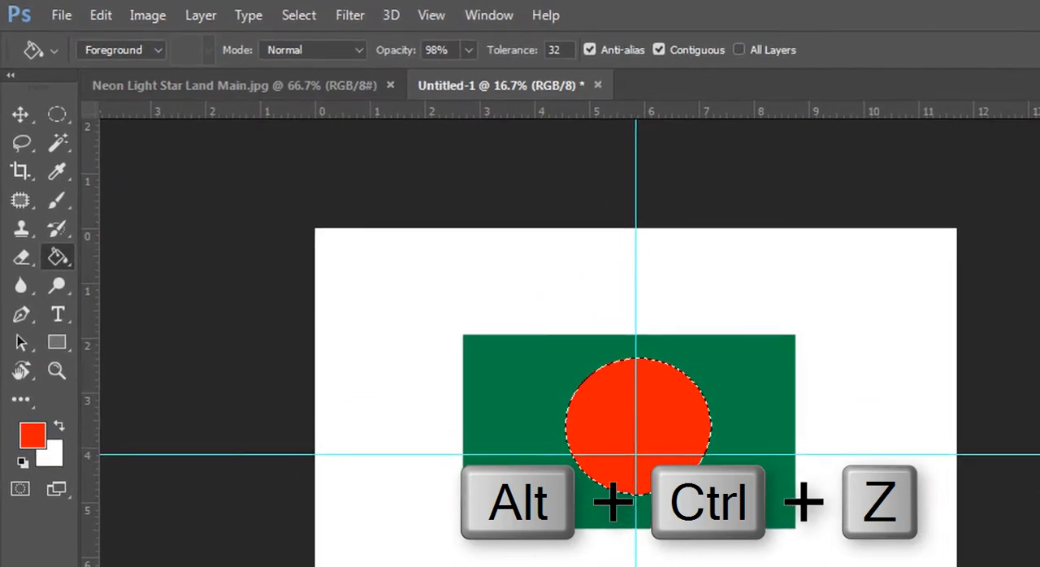
key(ctrl+alt+z)
key(ctrl+alt+z)
key(ctrl+alt+z)
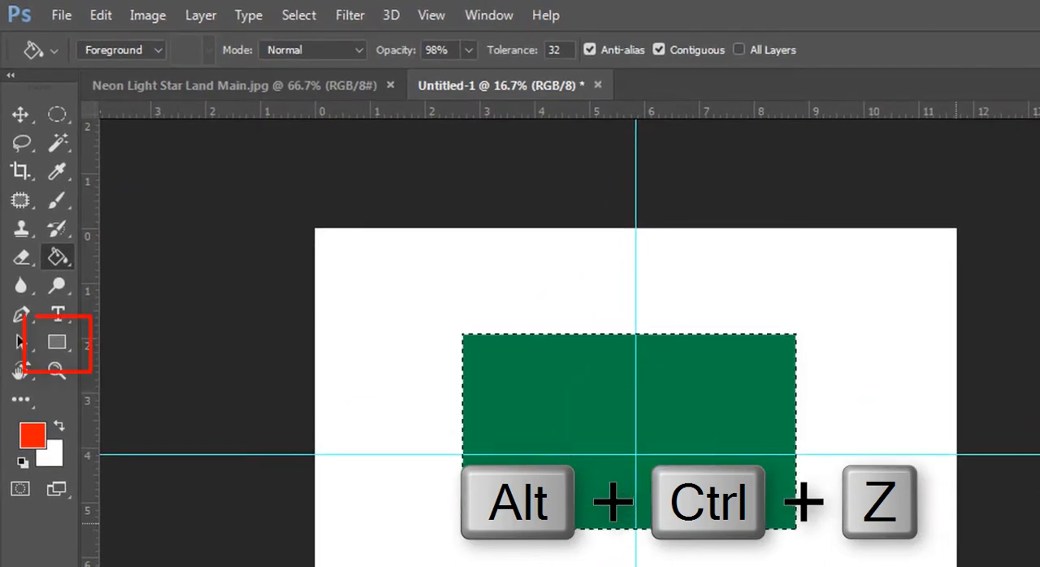
Step: Try drawing a freehand rectangle shape of about 1656 by 924 px on the canvas and undo it
click(58, 349)
drag(461, 342, 613, 427)
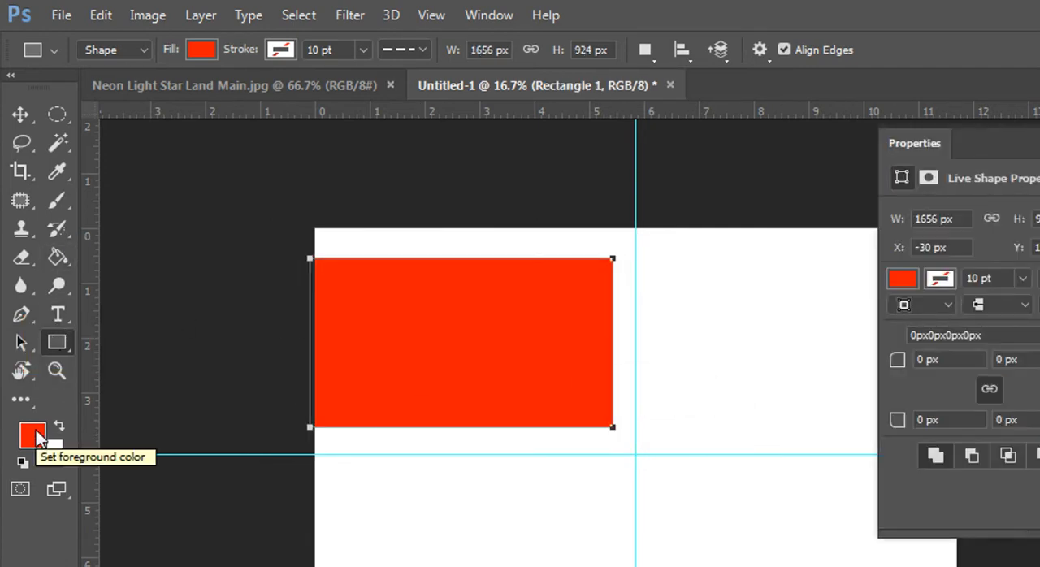
key(ctrl+z)
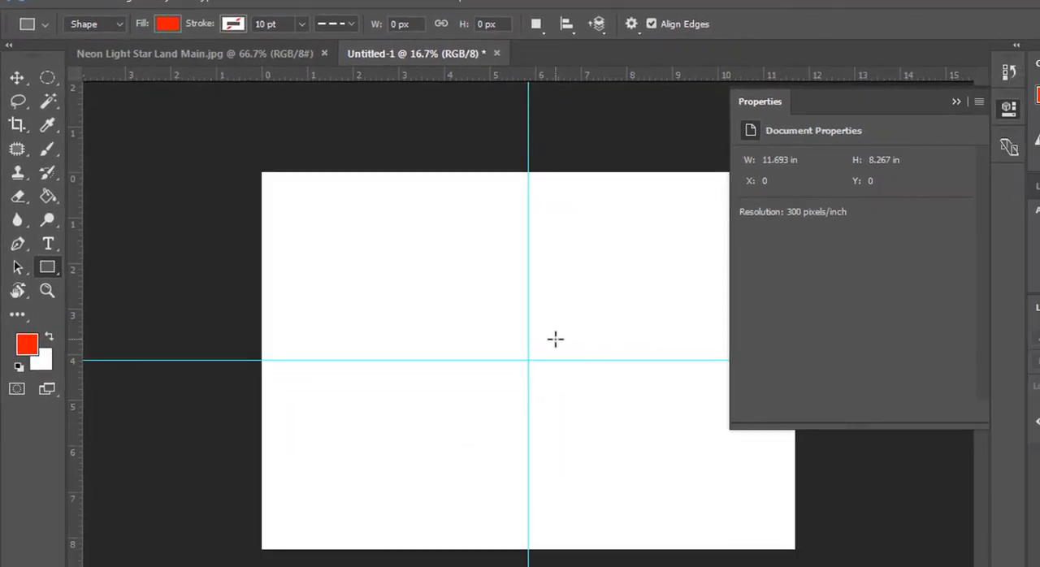
Step: Create a rectangle shape exactly 9 cm wide and 6 cm high from its center, near the guide crossing
click(503, 337)
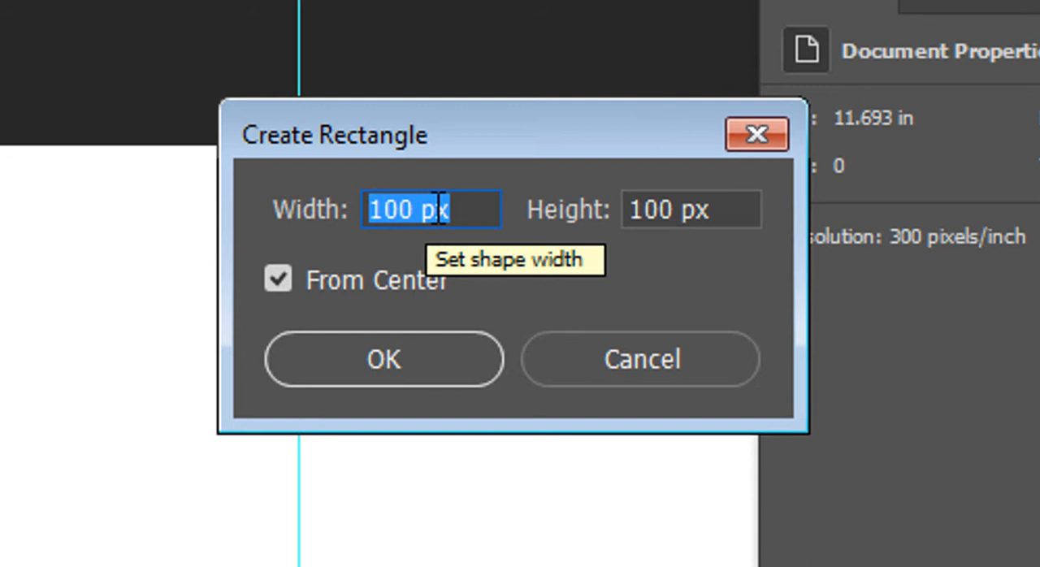
text(9 )
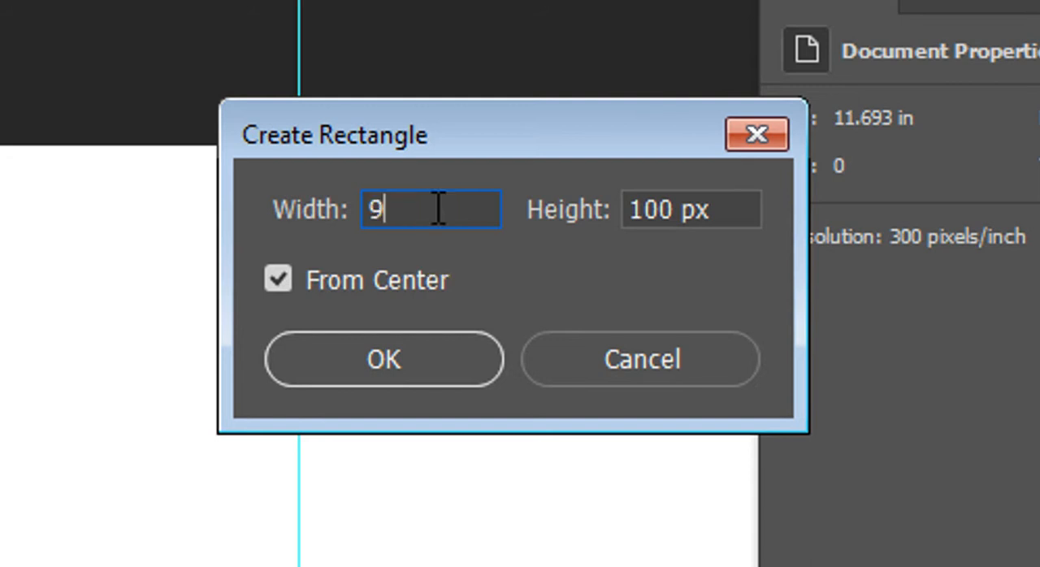
text(cm)
key(Tab)
text(6)
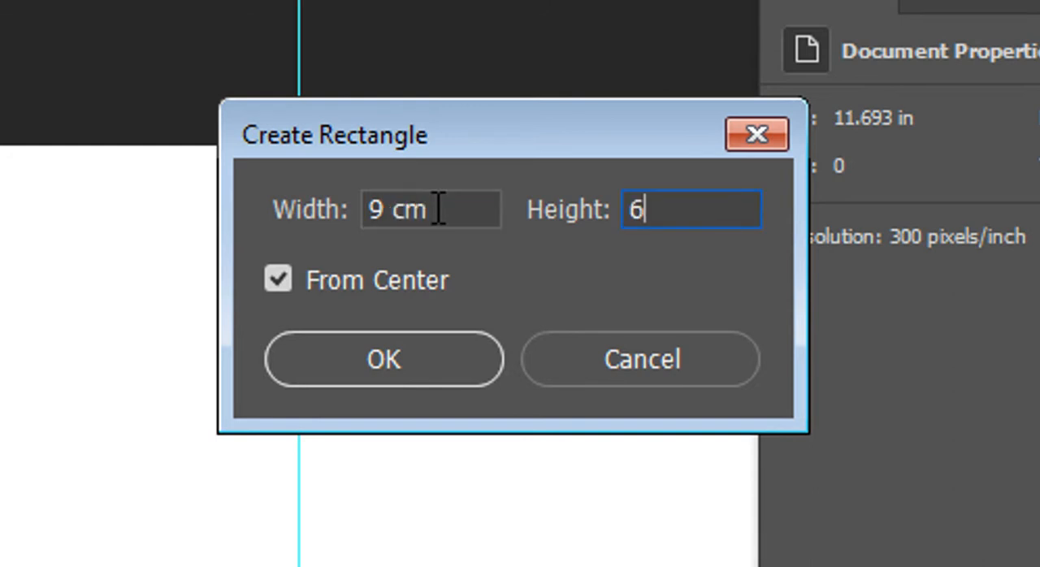
text(cm)
key(Tab)
key(Tab)
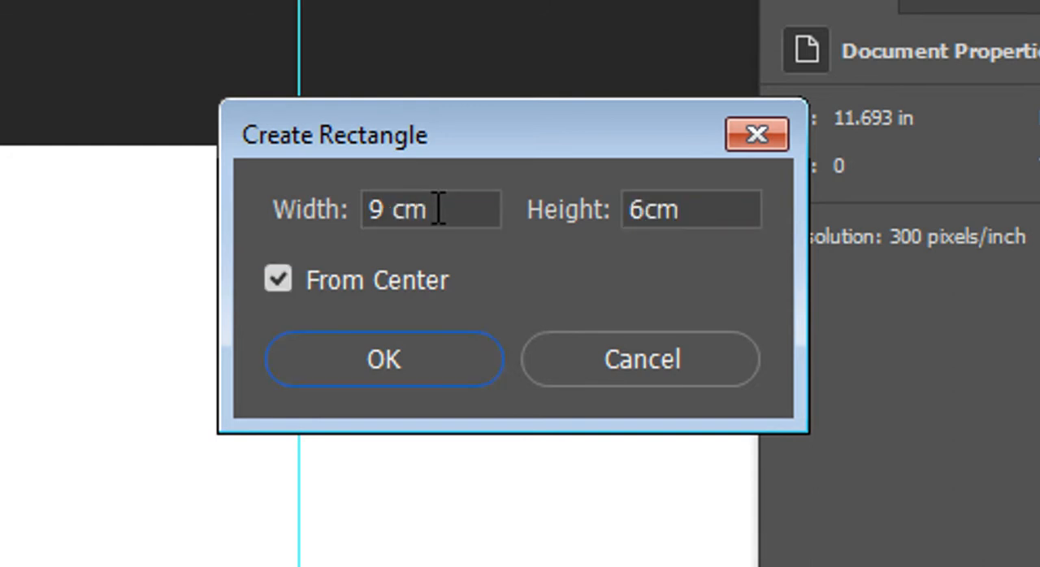
key(Return)
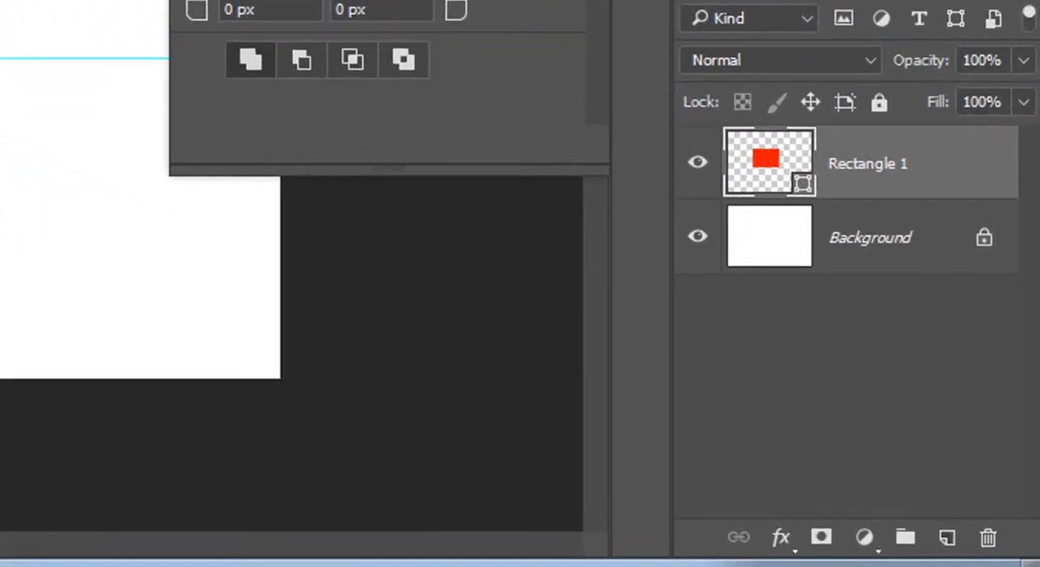
Step: Rename the new rectangle's layer to Green
double_click(884, 165)
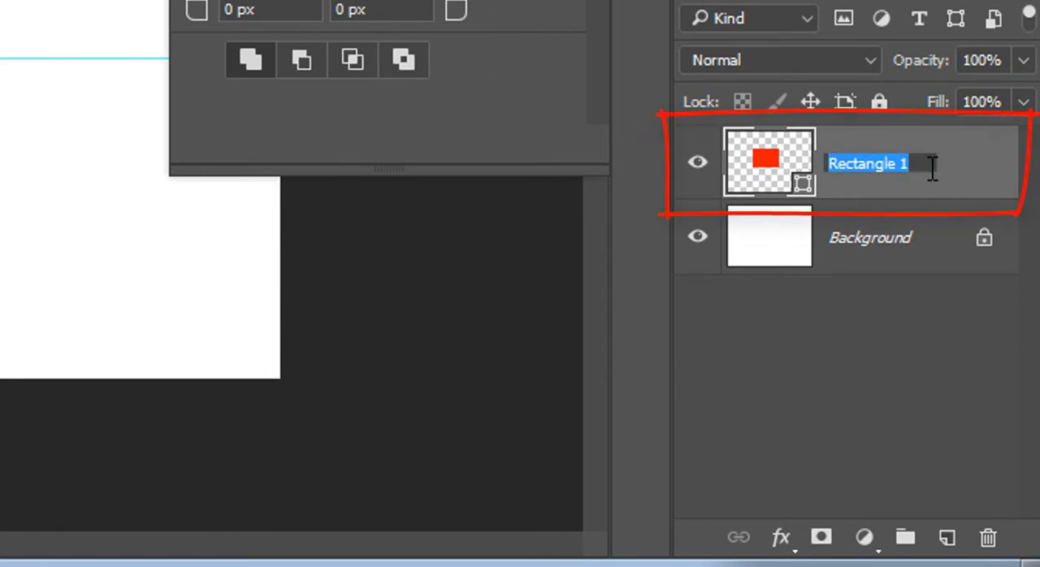
text(Green)
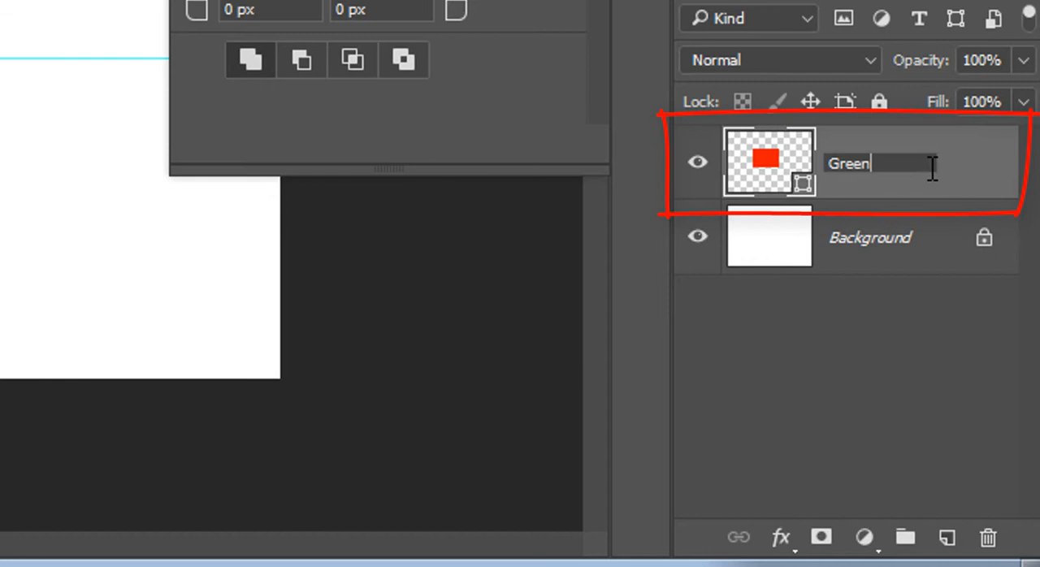
key(Return)
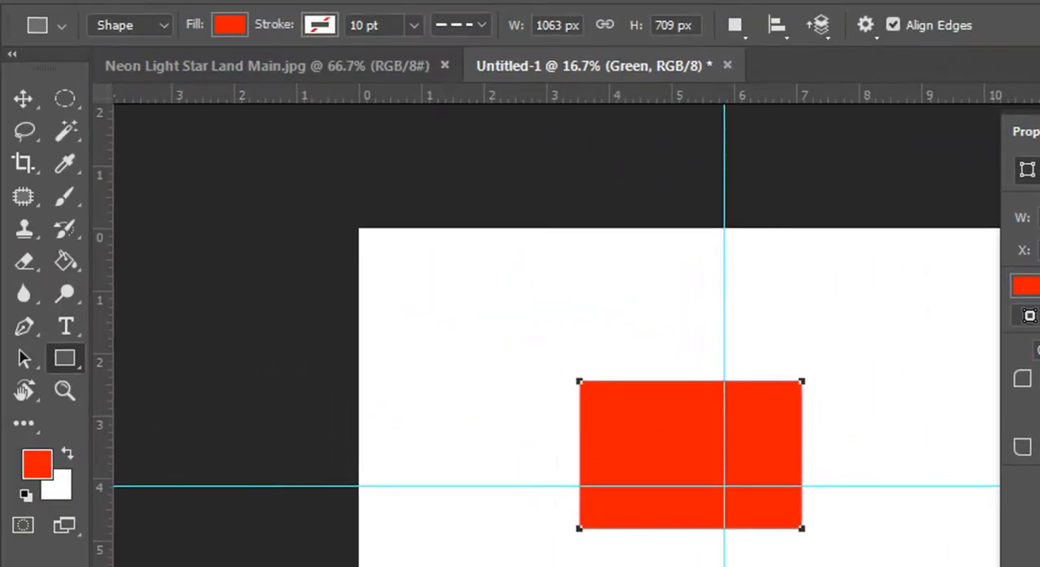
Step: Set the Green rectangle's fill color to hex 006747 and switch to the Move tool
click(227, 25)
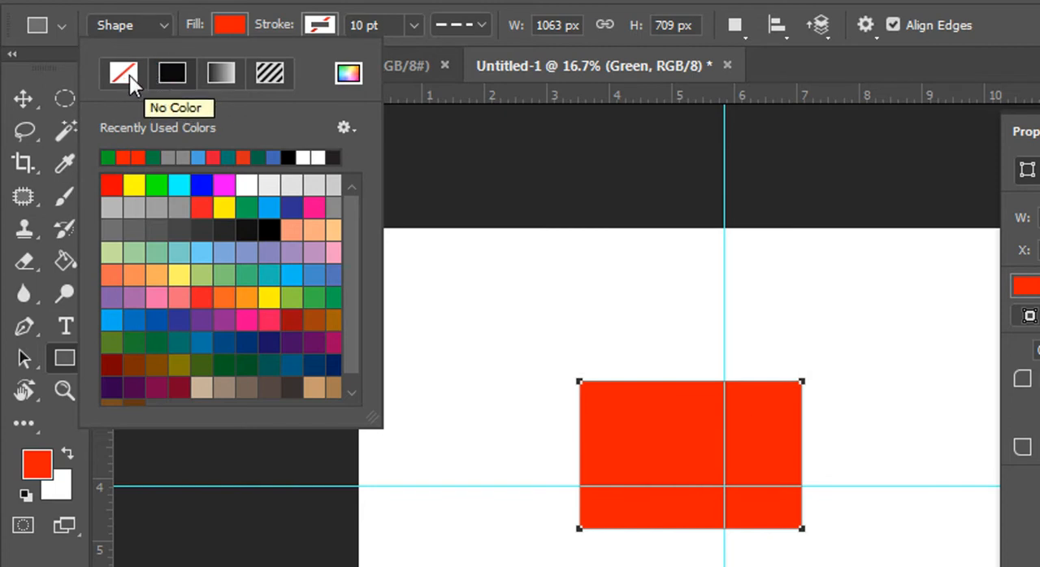
click(324, 26)
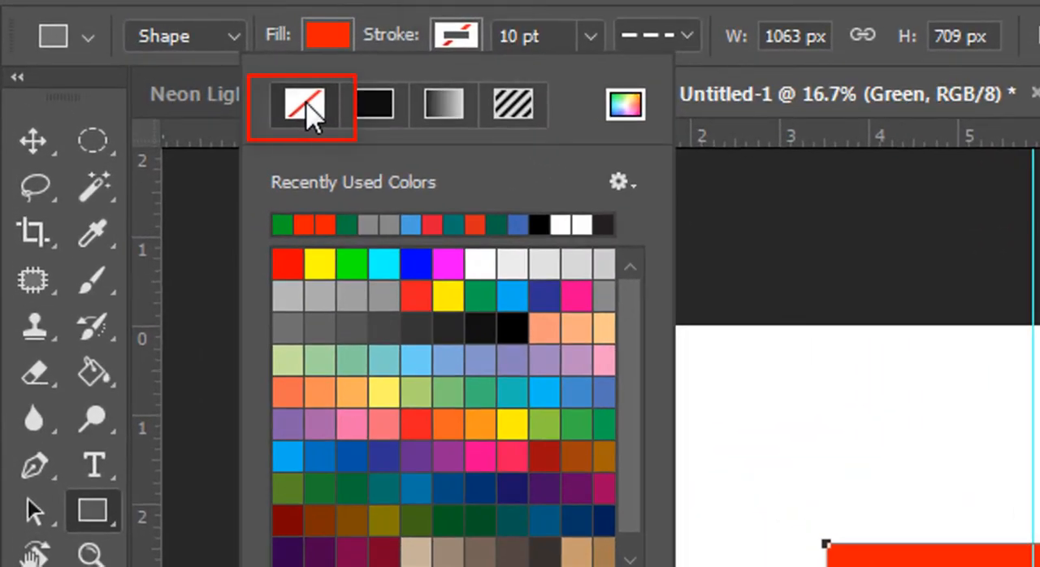
click(331, 37)
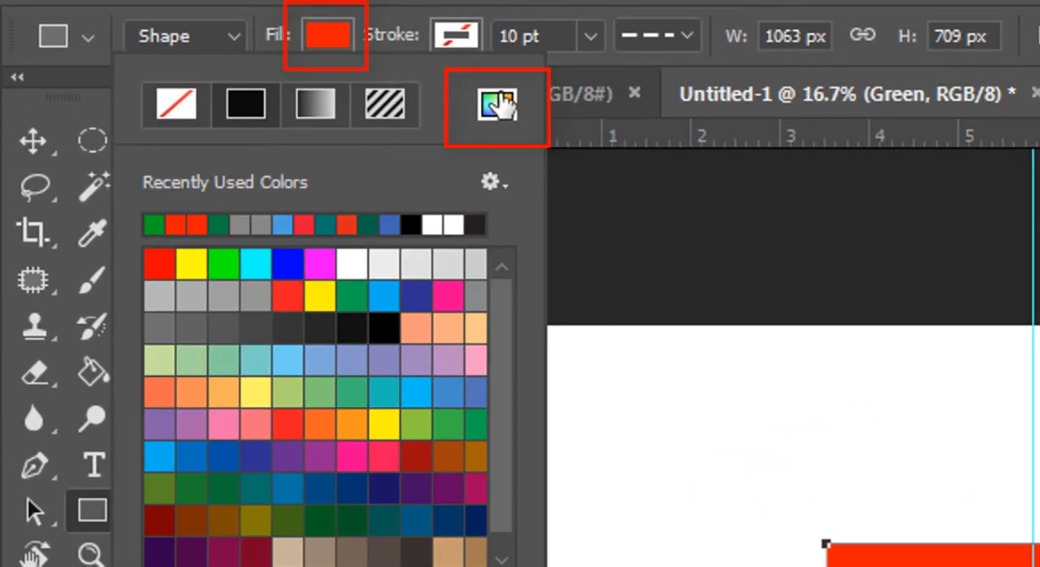
click(502, 105)
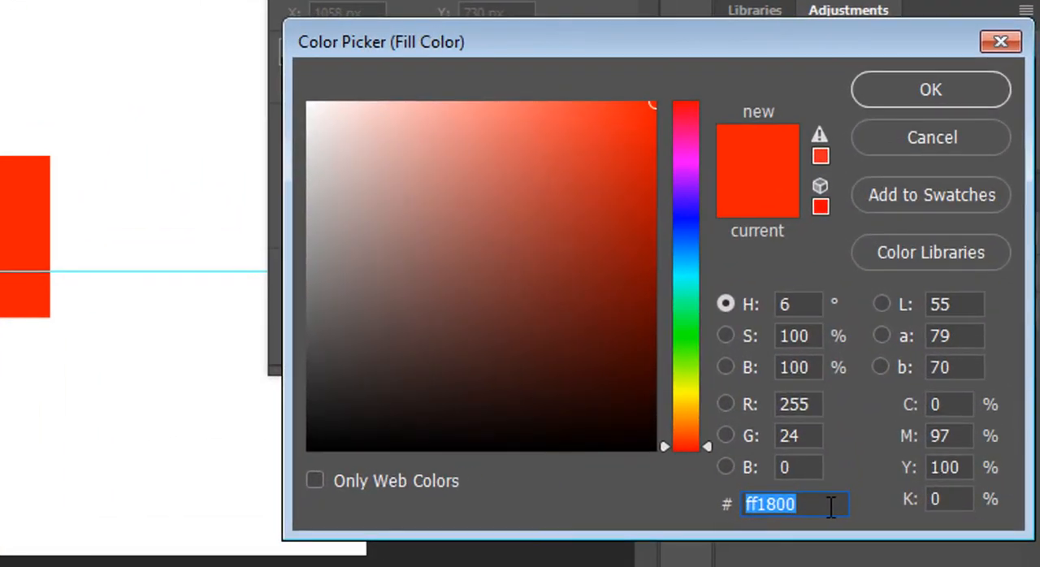
text(006747)
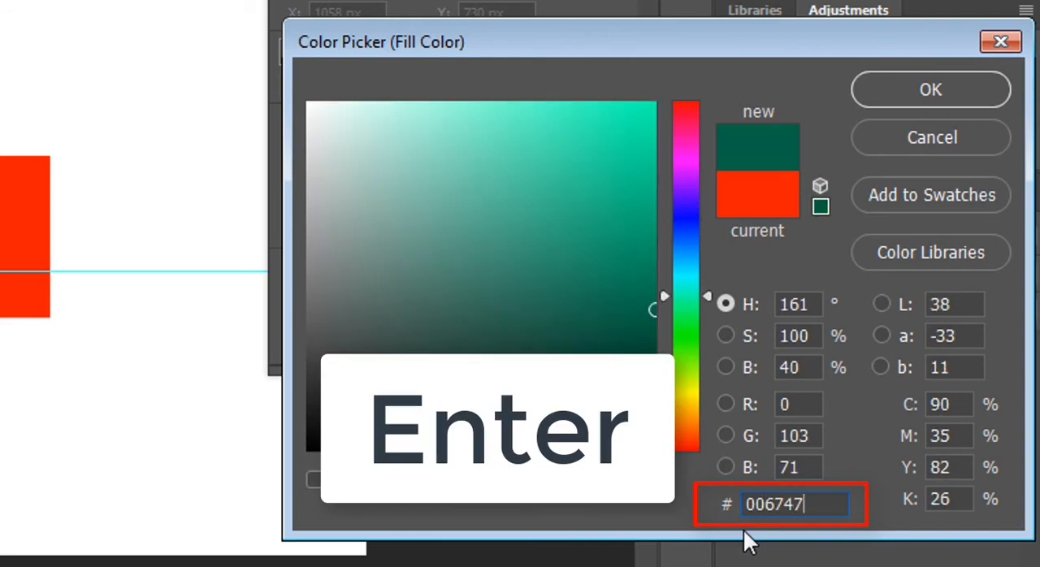
key(Return)
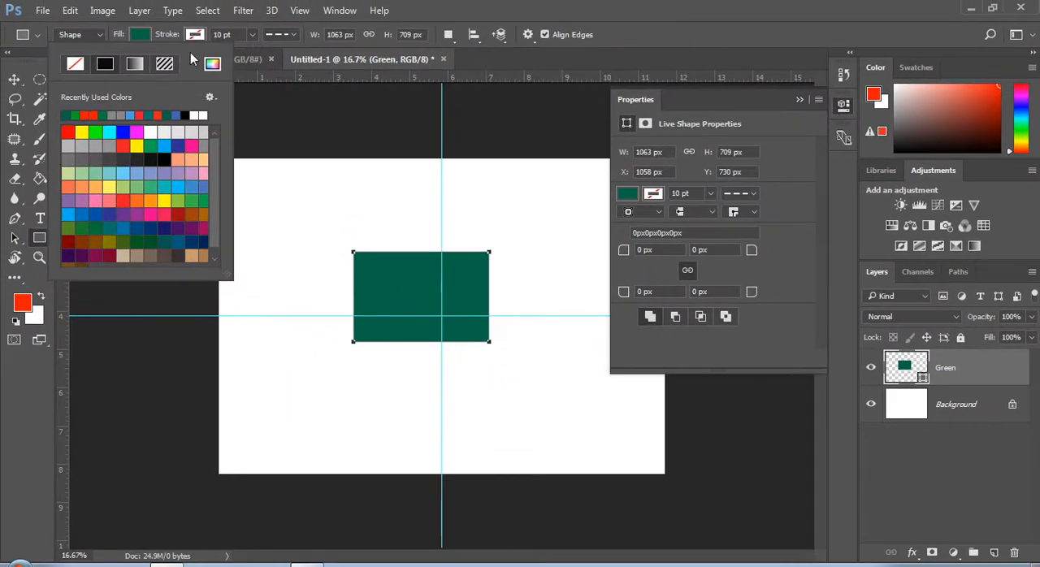
click(140, 34)
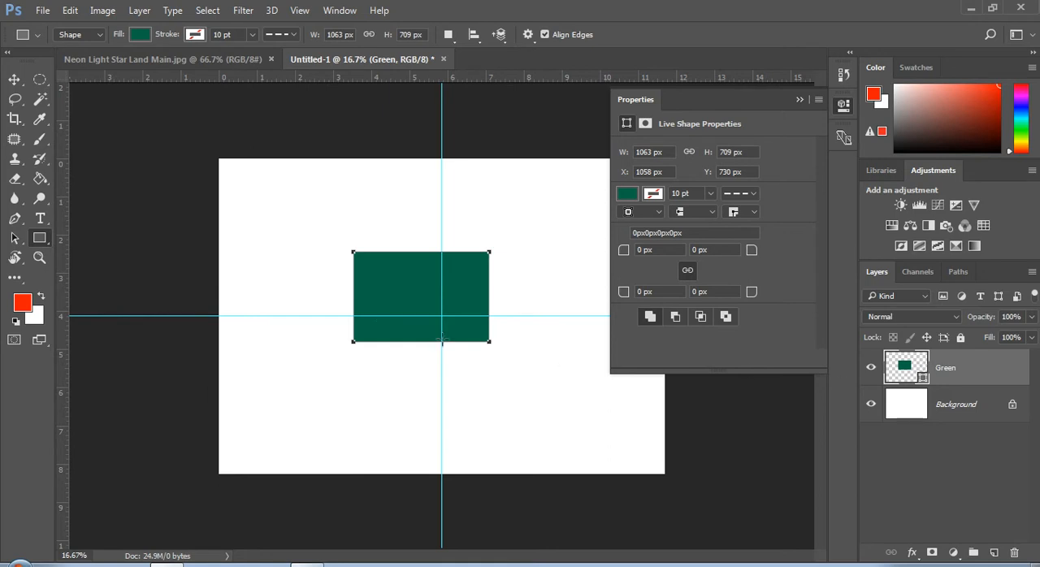
click(12, 81)
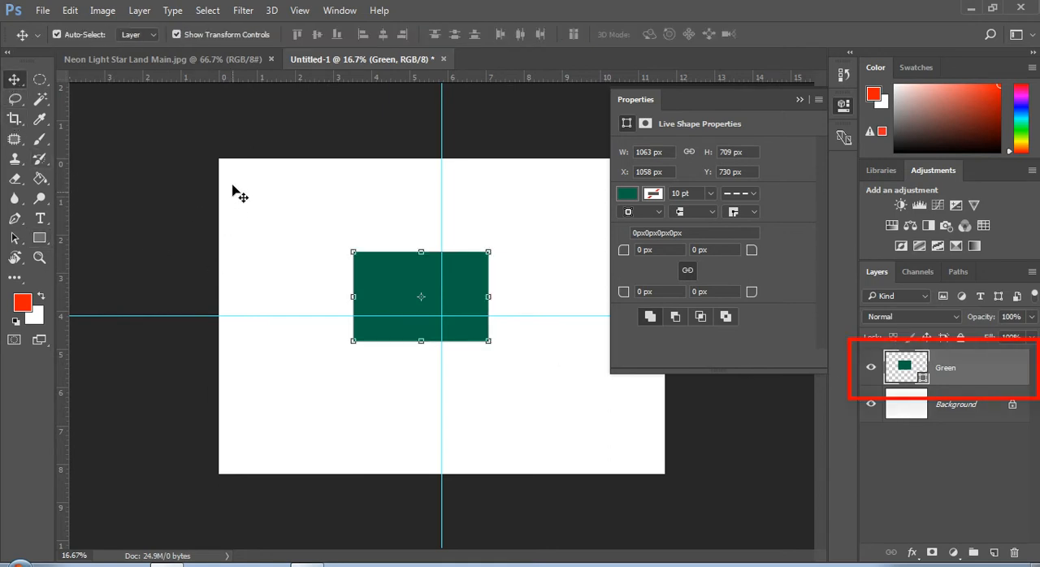
Step: Center the Green rectangle vertically and horizontally on the whole canvas, and clear the selection
key(ctrl+a)
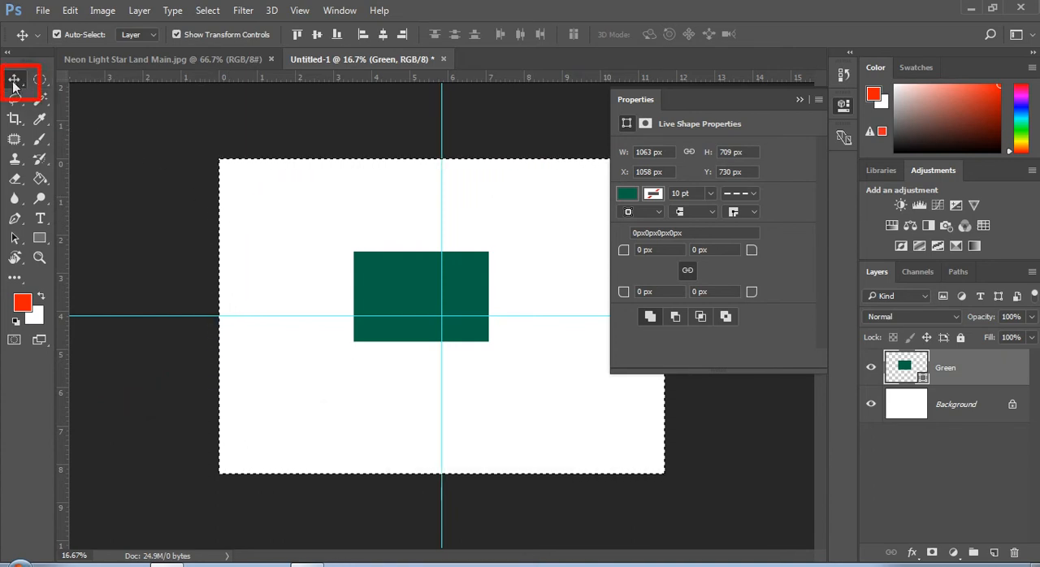
click(316, 35)
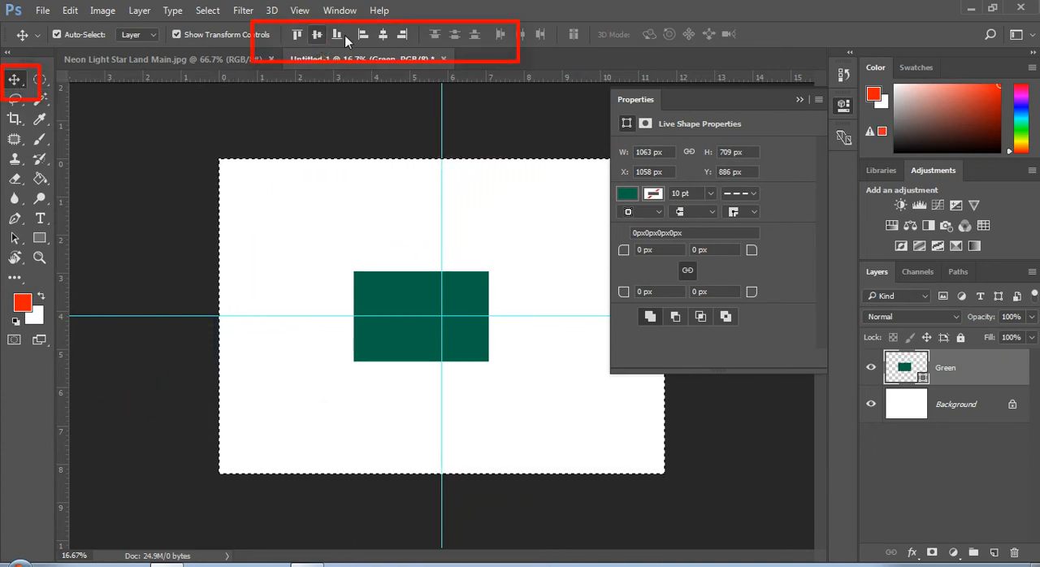
click(387, 32)
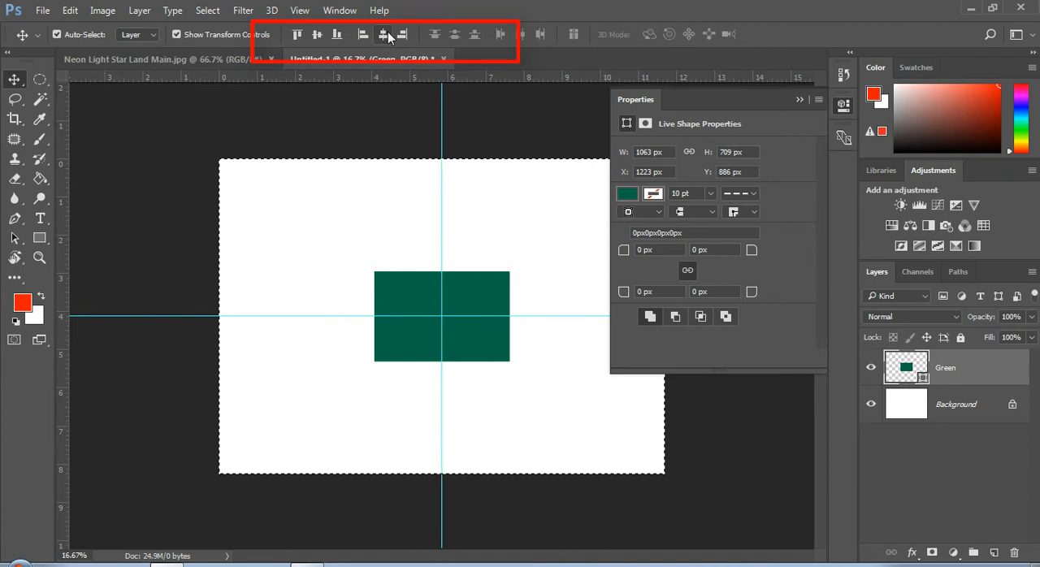
click(378, 65)
key(ctrl+d)
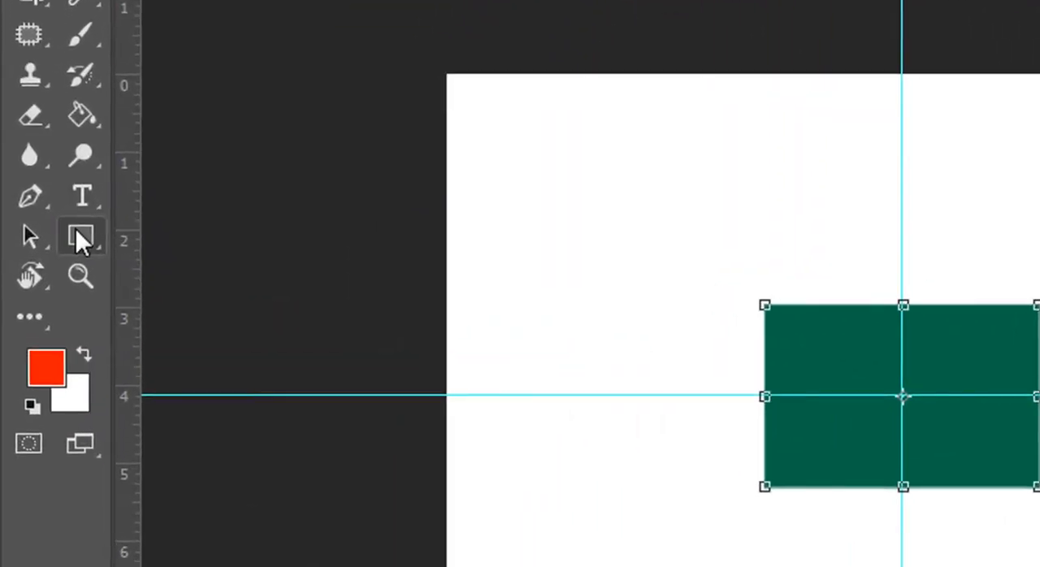
Step: Create an ellipse shape exactly 4 cm wide and 4 cm high from its center, near the green rectangle's upper edge
right_click(76, 231)
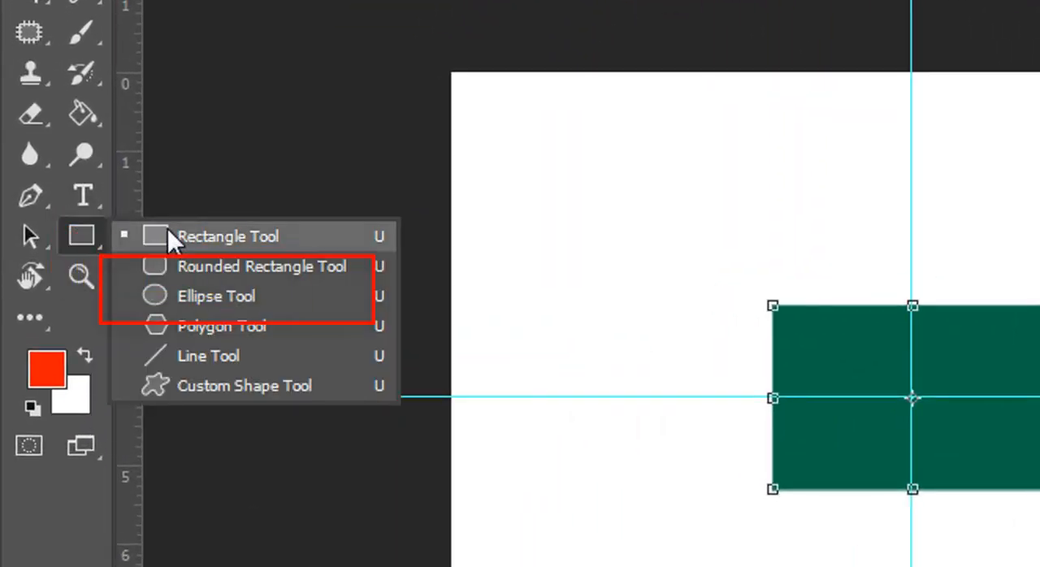
click(181, 297)
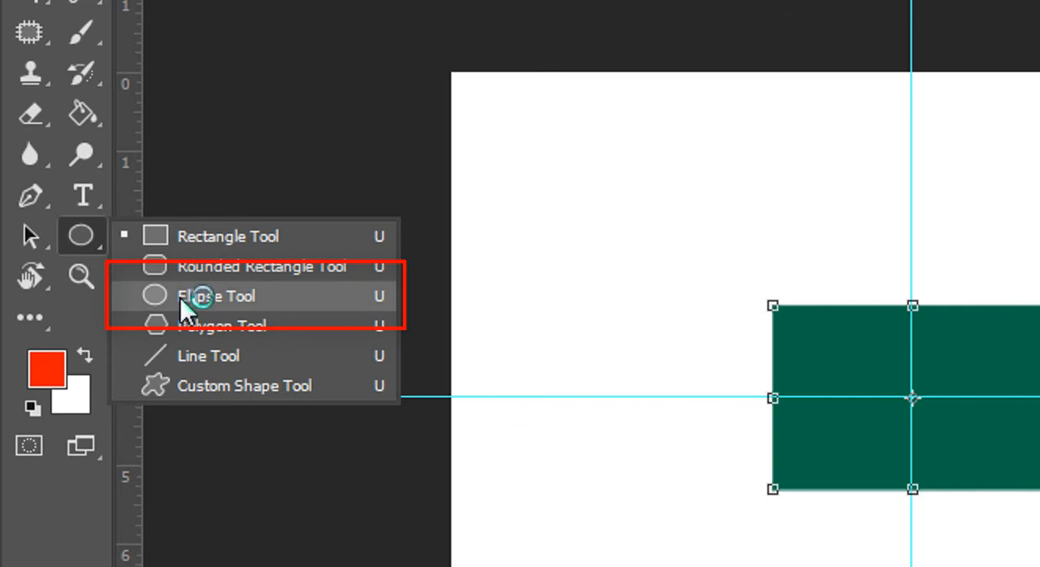
click(180, 297)
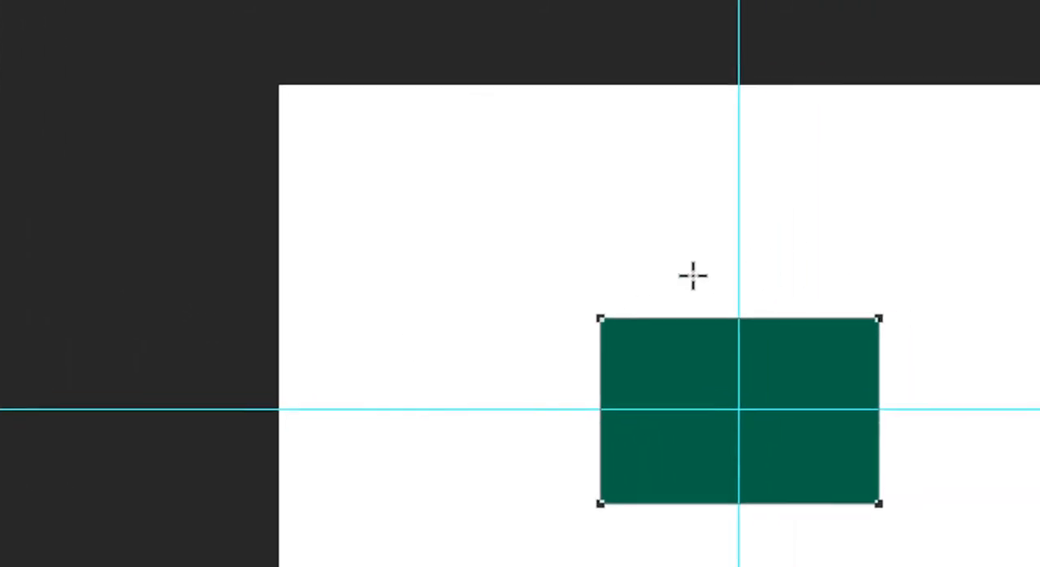
click(865, 263)
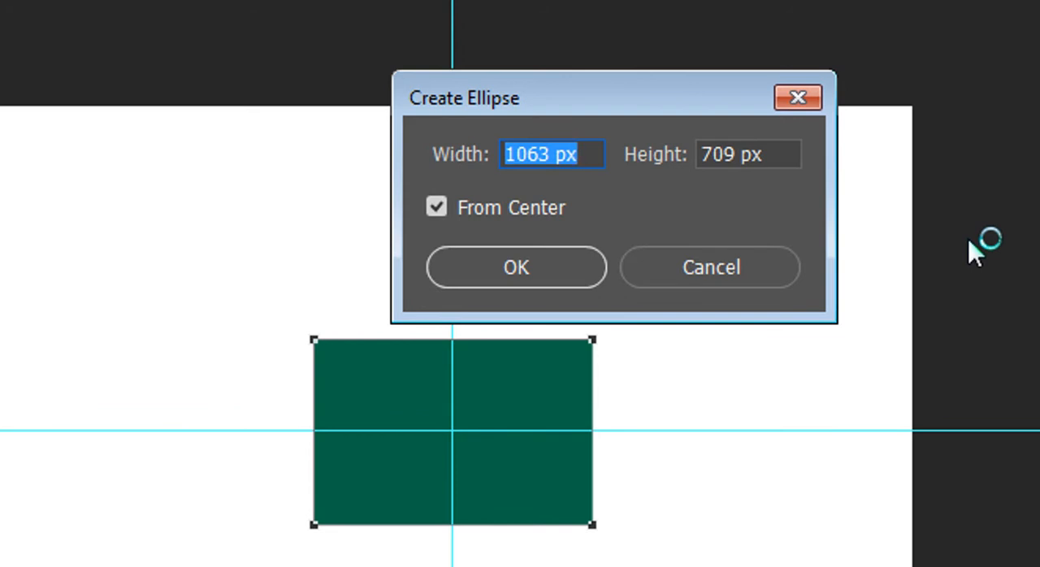
text(4cm)
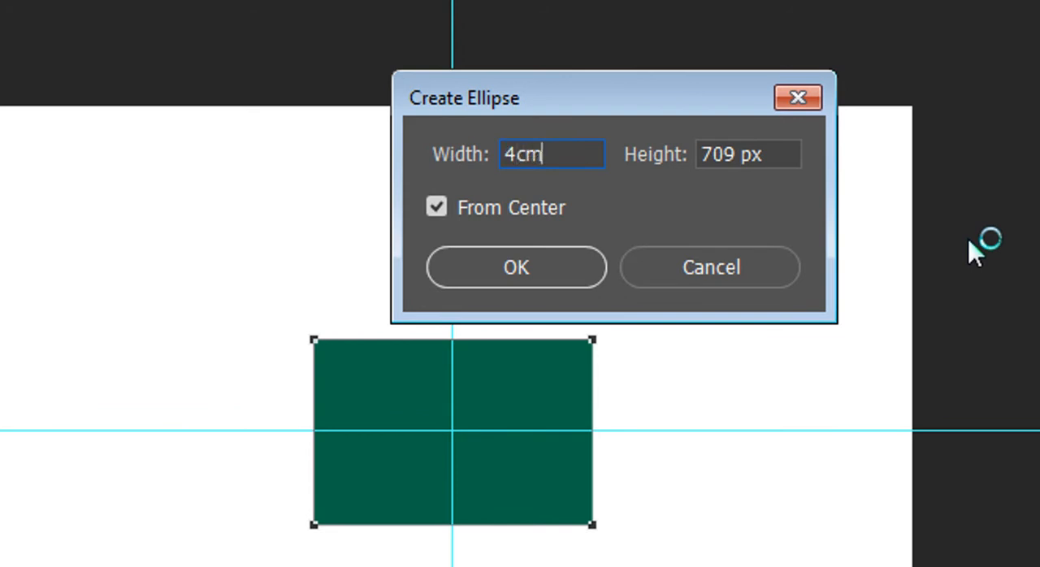
key(Tab)
text(4cm)
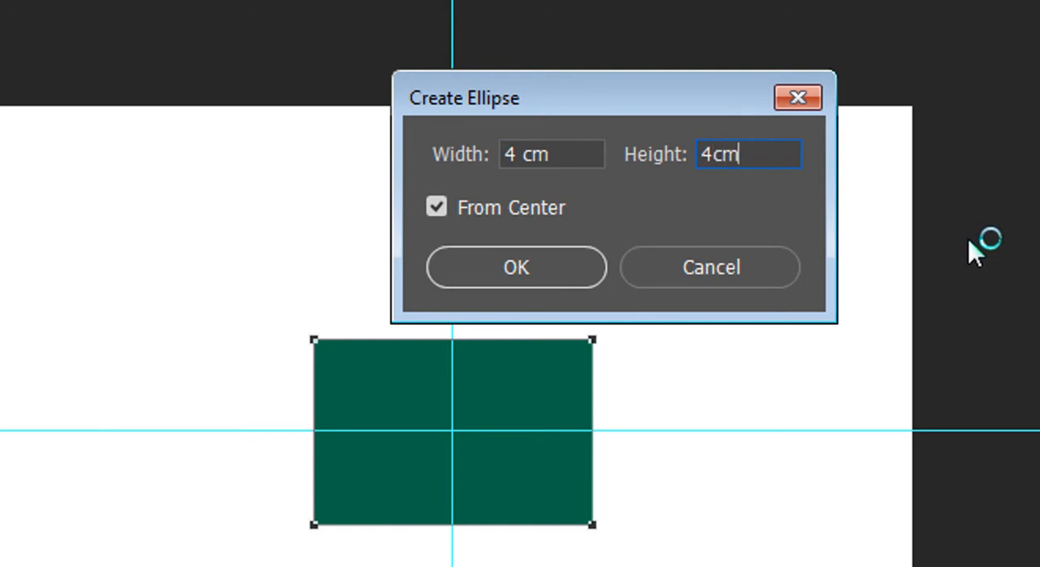
key(Tab)
key(Tab)
key(Return)
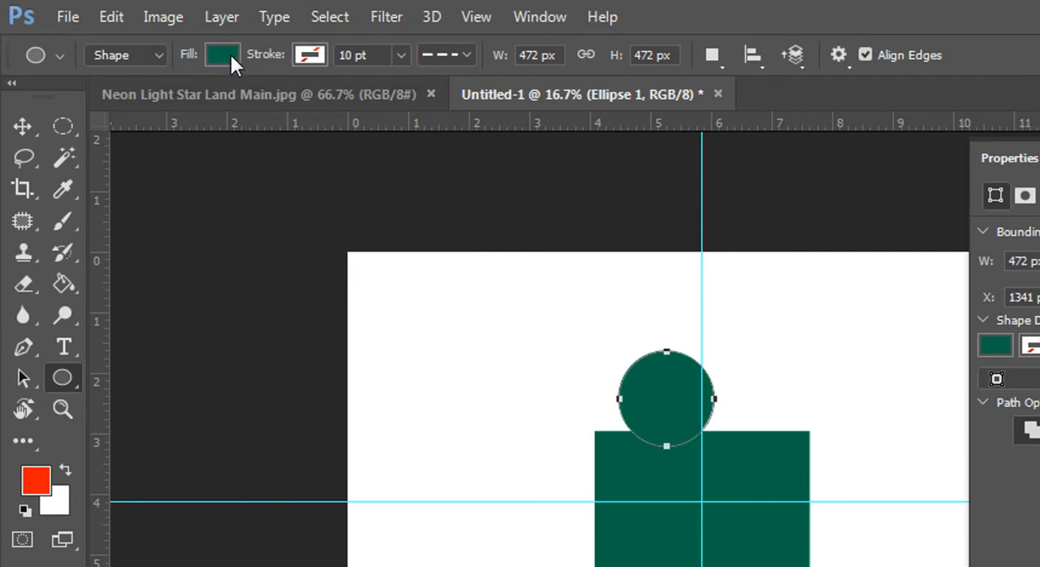
Step: Set the circle's fill color to hex da291c
click(230, 53)
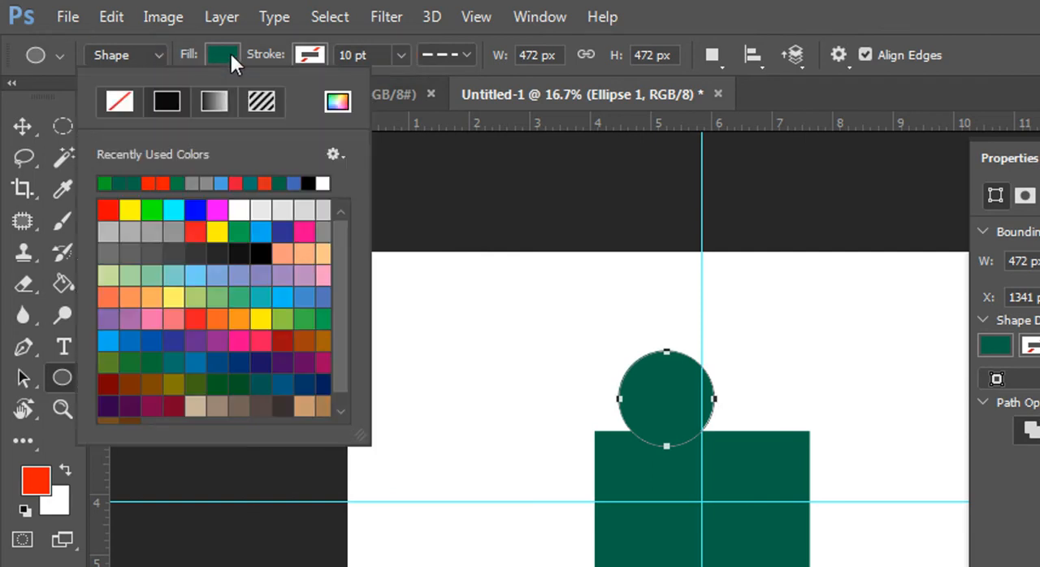
click(336, 102)
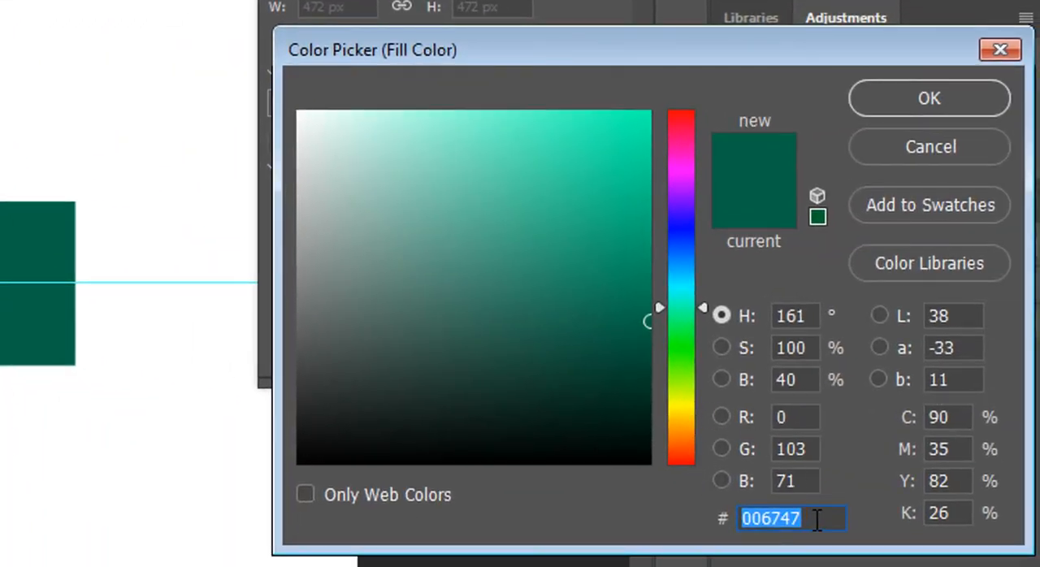
text(da291c)
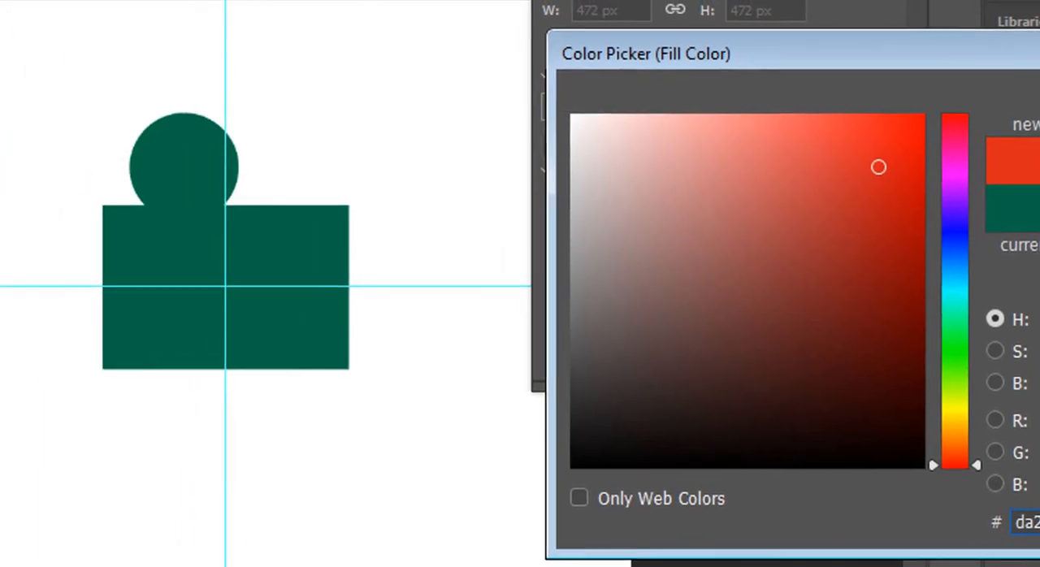
key(Return)
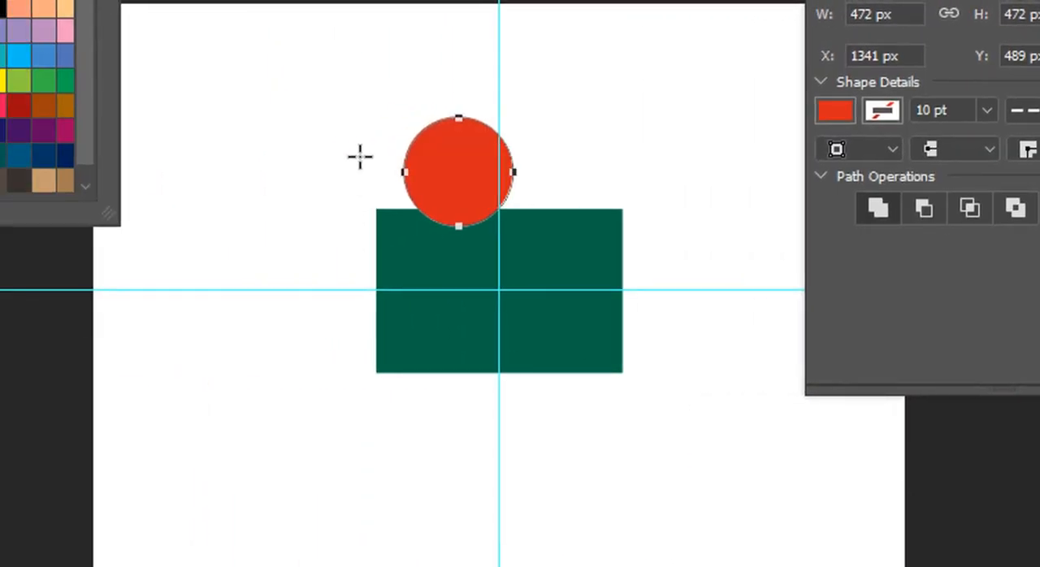
key(Tab)
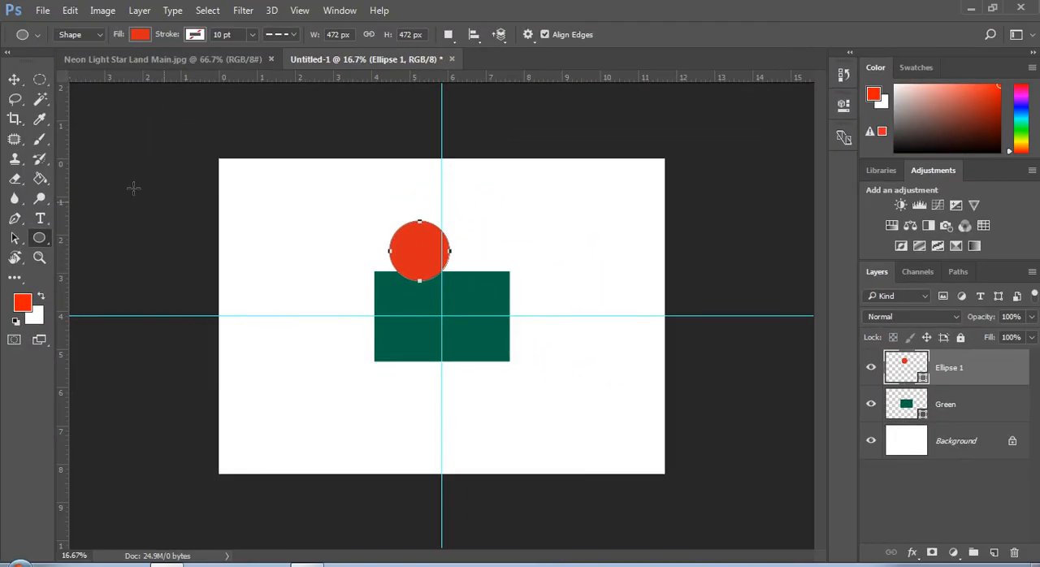
Step: Center the red circle vertically and horizontally on the whole canvas, and clear the selection
click(15, 80)
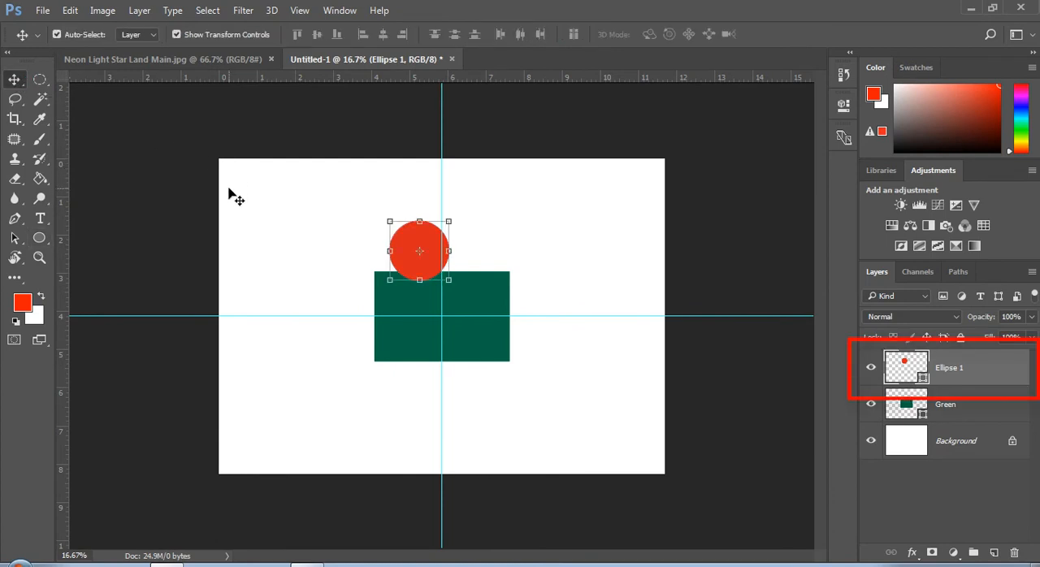
key(ctrl+a)
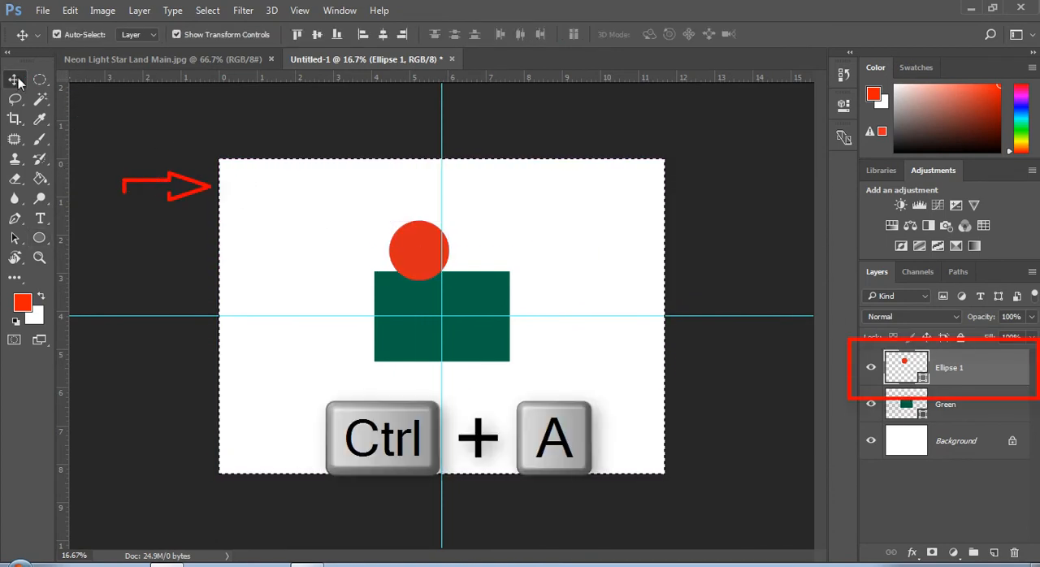
click(319, 35)
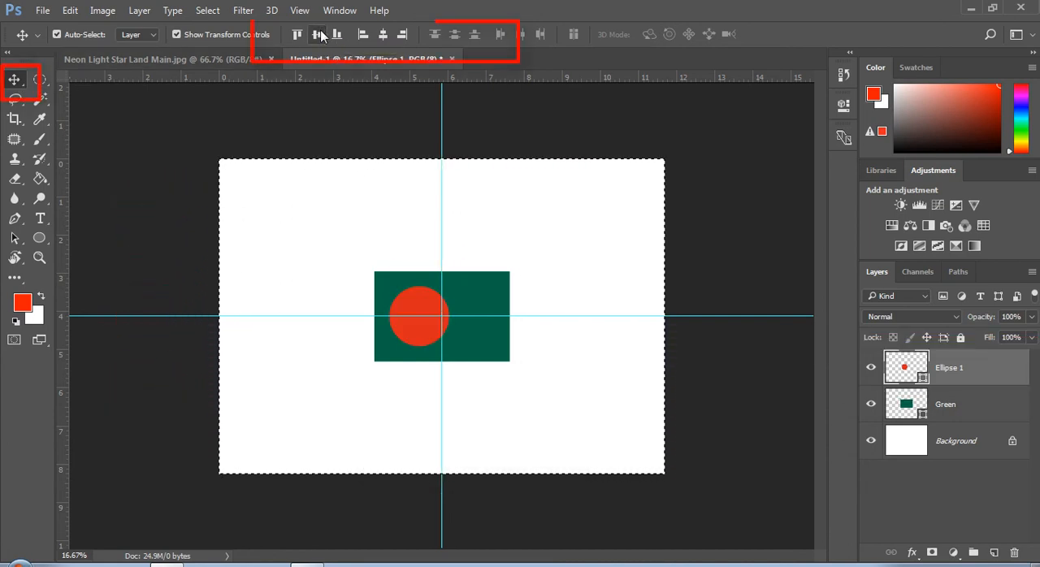
click(385, 32)
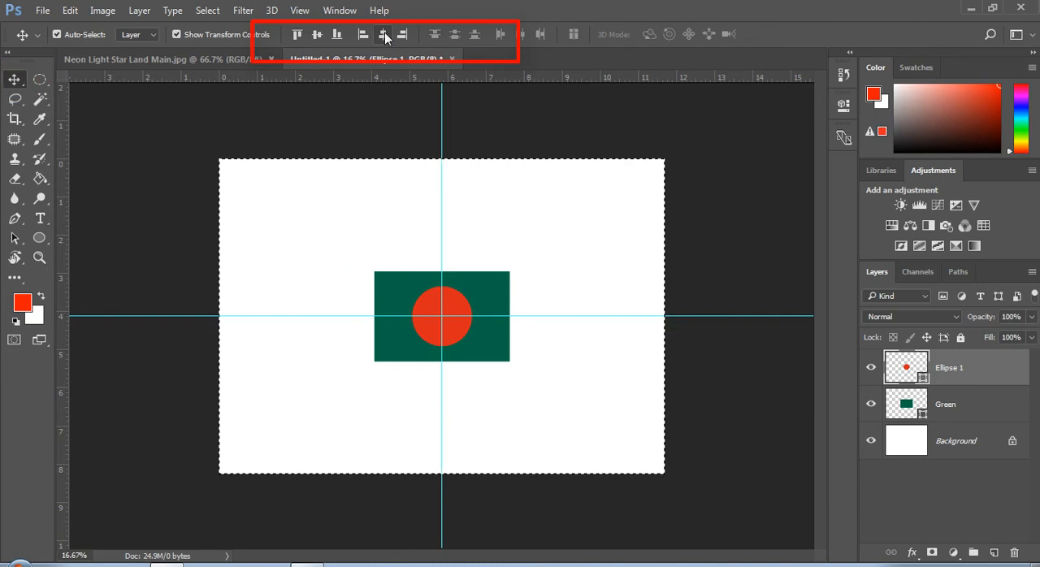
key(ctrl+d)
Step: Create a rectangle shape exactly 1 cm wide and 6 cm high from its center, on the blank canvas beside the flag
right_click(39, 239)
click(98, 239)
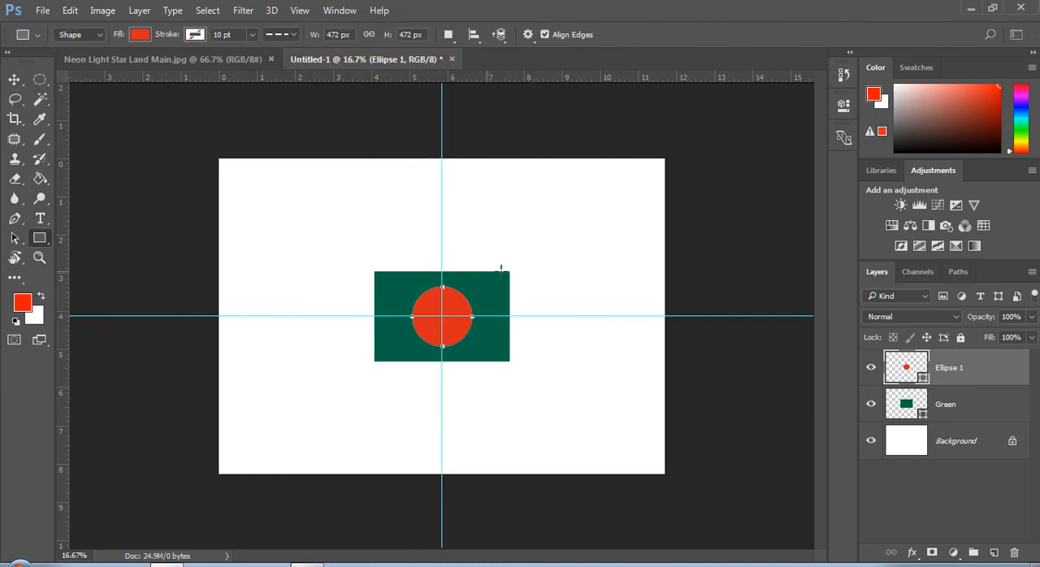
click(558, 265)
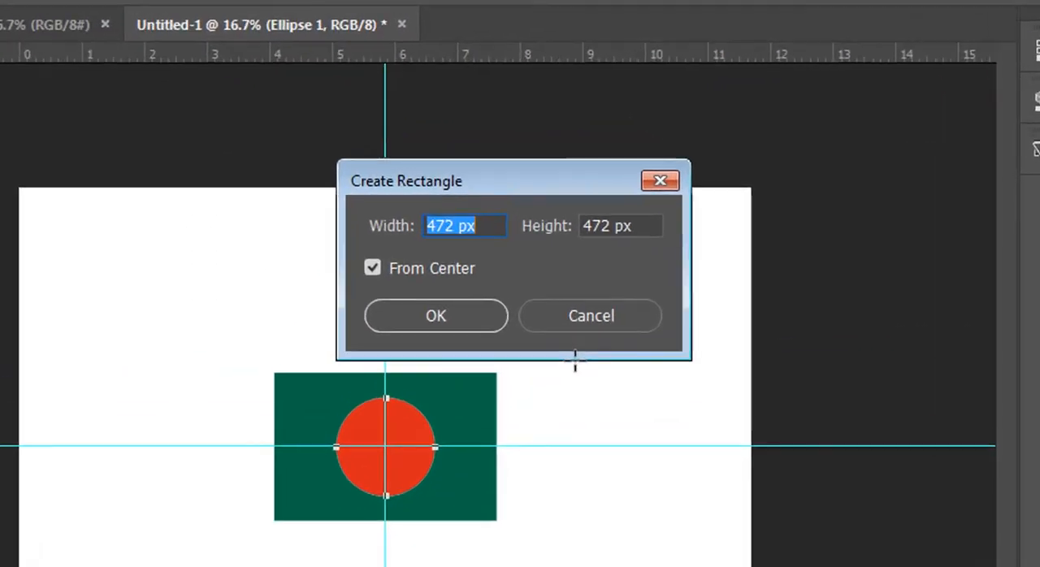
text(1 )
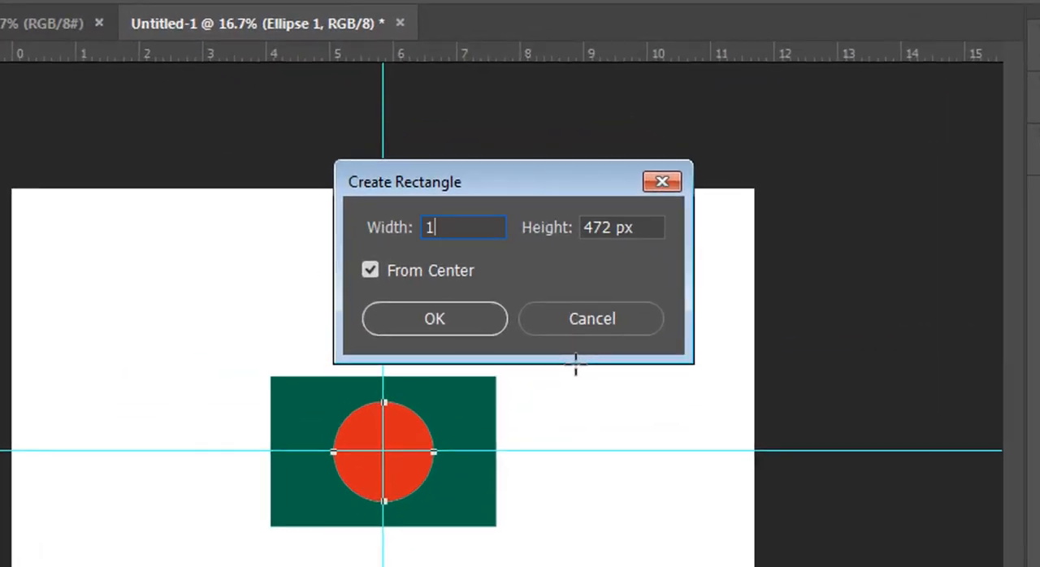
text(cm)
key(Tab)
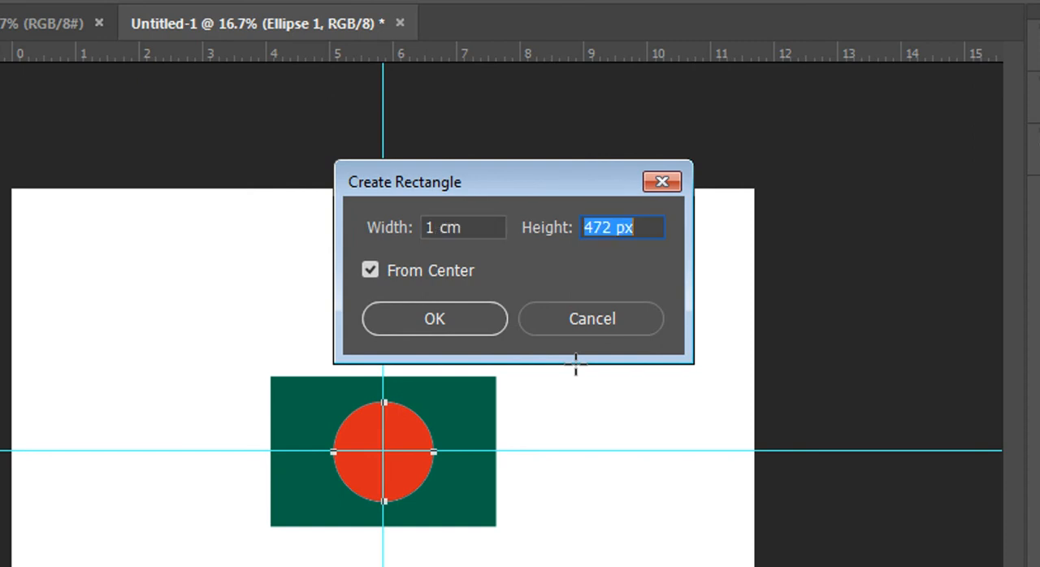
text(6cm)
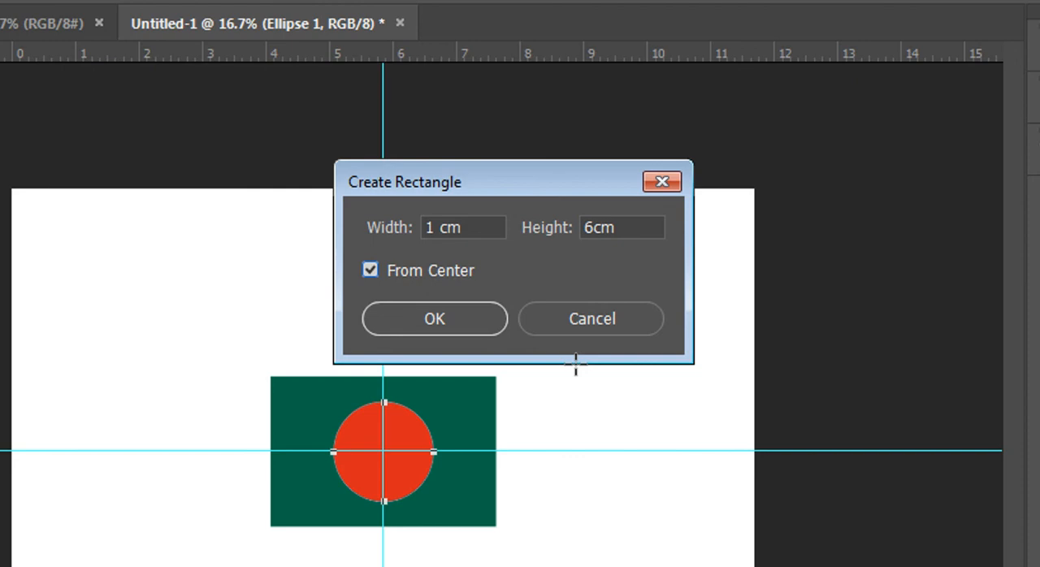
key(Return)
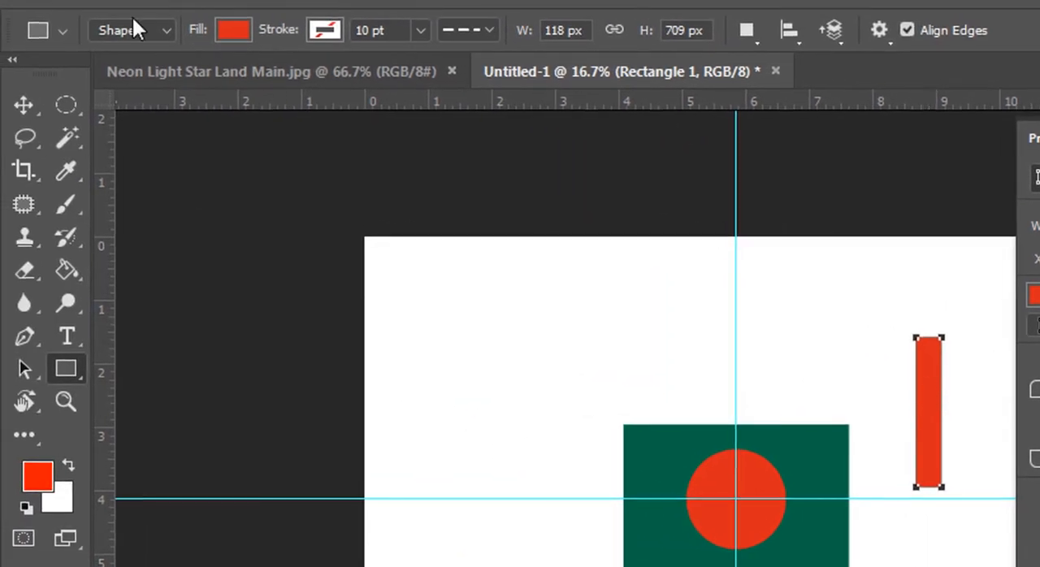
Step: Match the narrow rectangle's fill color to the green of the flag rectangle
click(229, 32)
click(366, 79)
click(817, 488)
click(1021, 218)
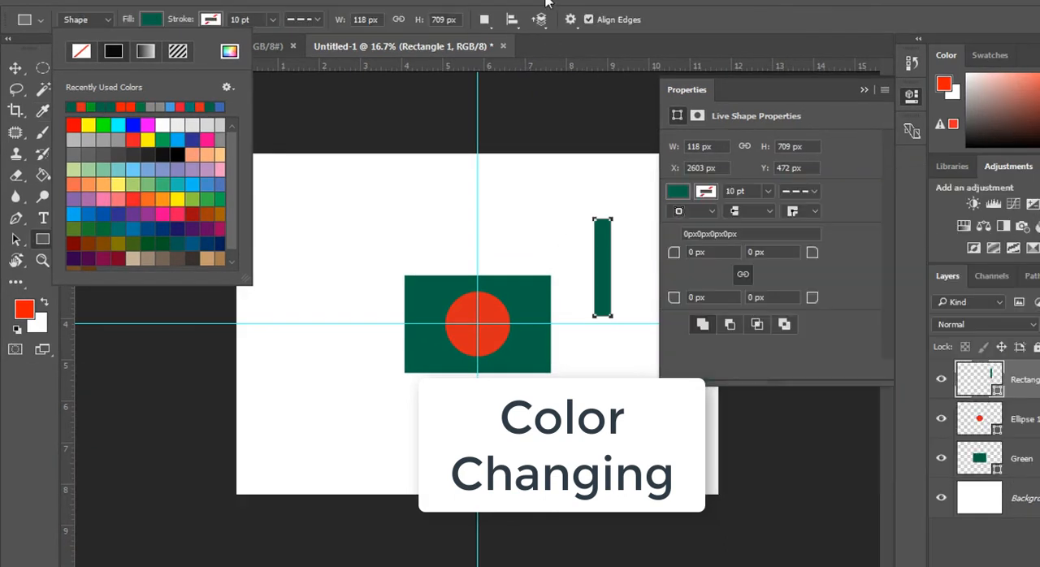
click(843, 3)
click(881, 86)
Step: Move the narrow green rectangle flush against the flag's right edge, aligned with its height
key(v)
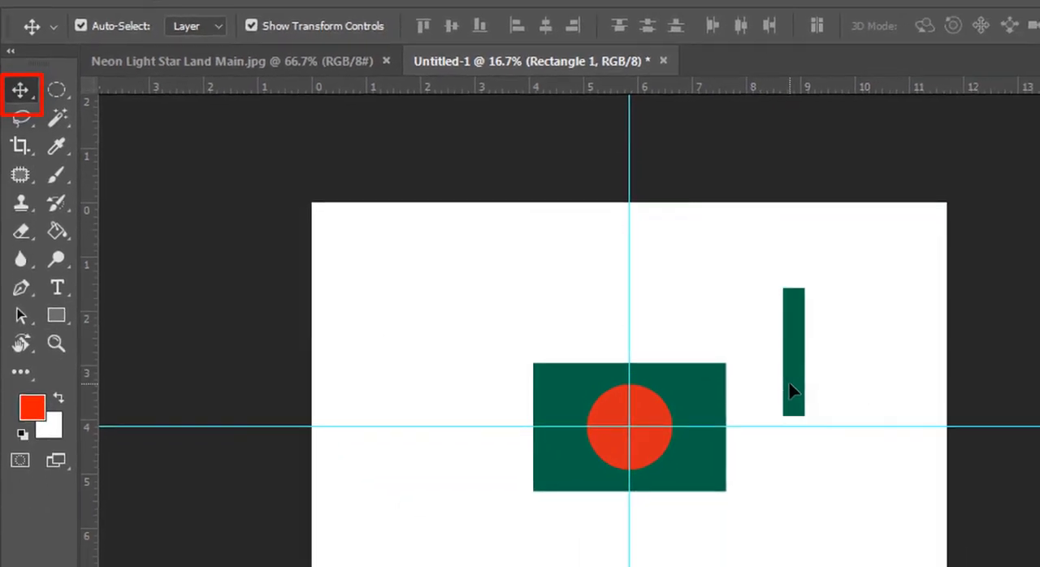
drag(602, 296, 568, 343)
drag(749, 452, 732, 455)
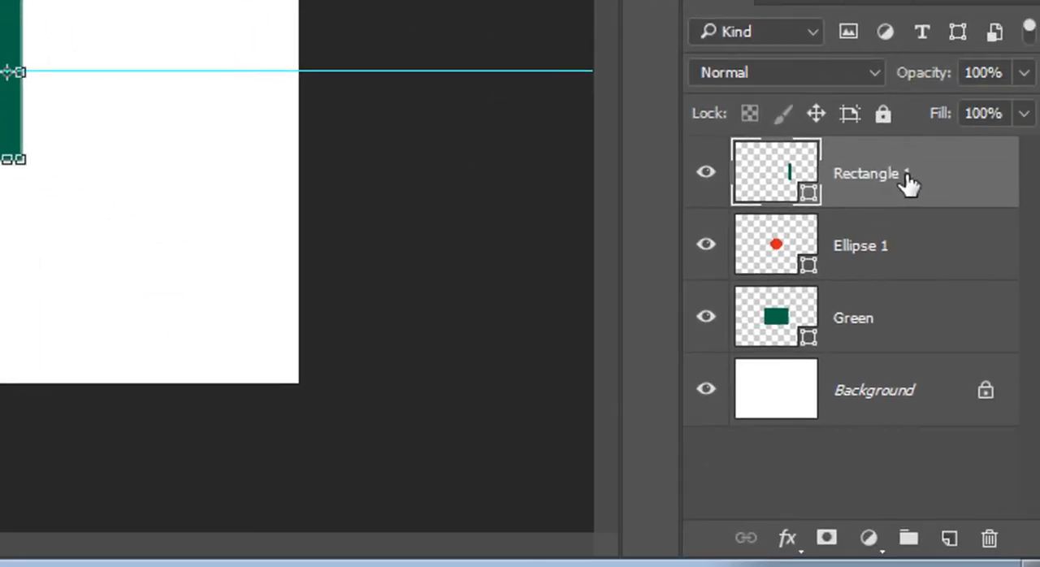
Step: Place the Rectangle 1 layer below Ellipse 1 and merge it with the Green layer
drag(908, 184, 906, 272)
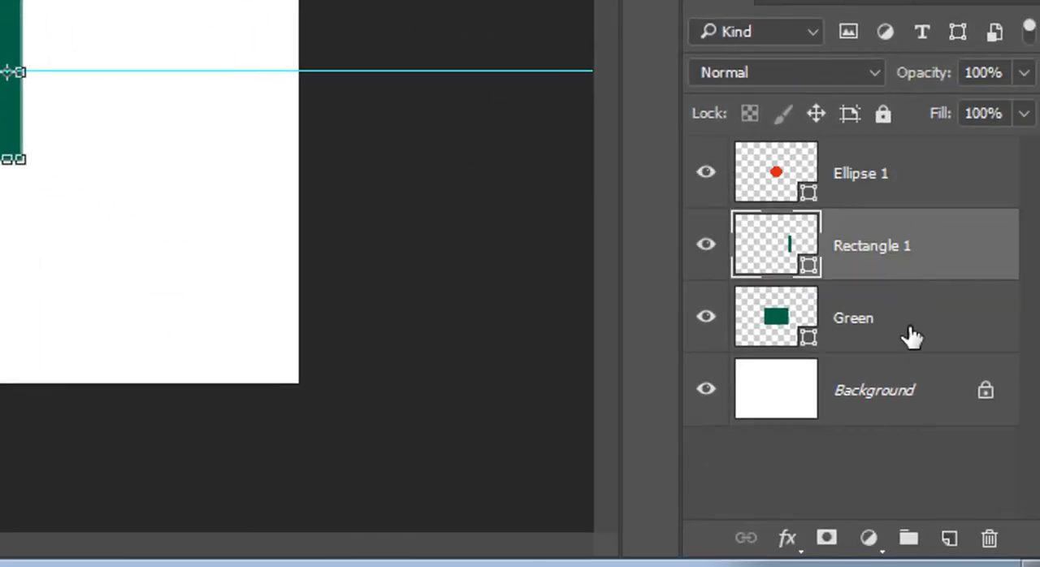
shift+click(912, 332)
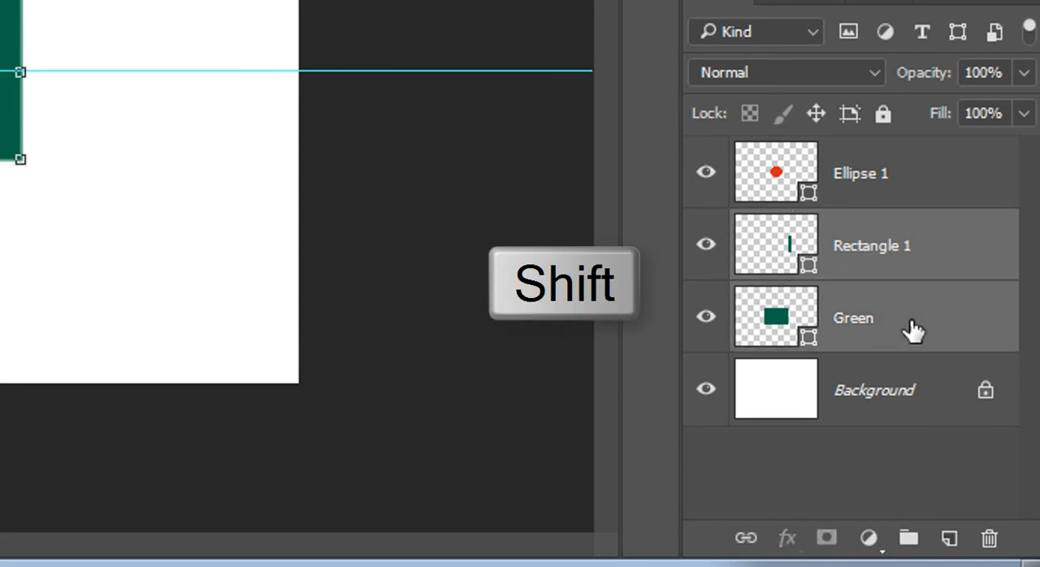
key(ctrl+e)
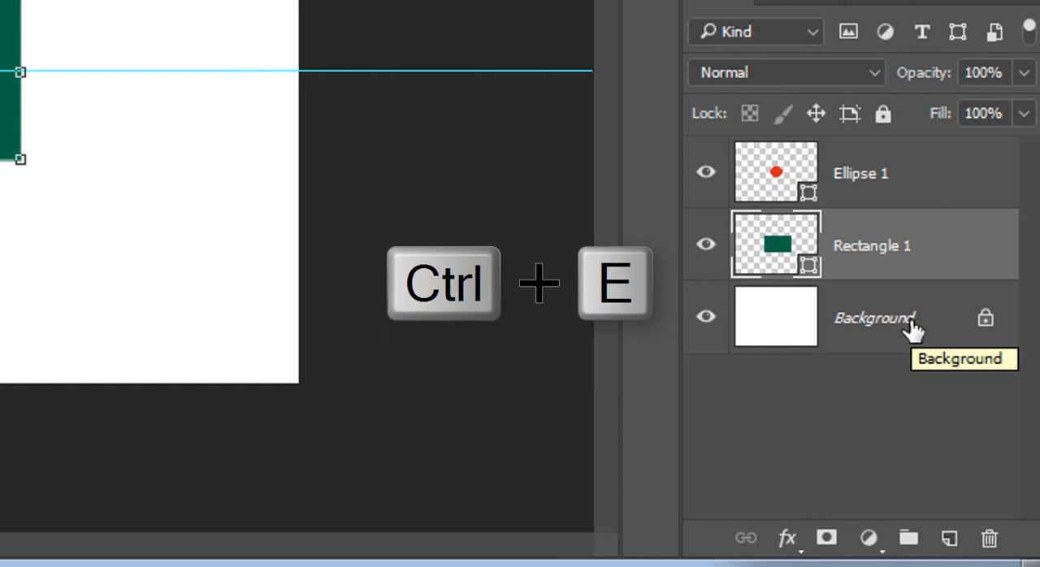